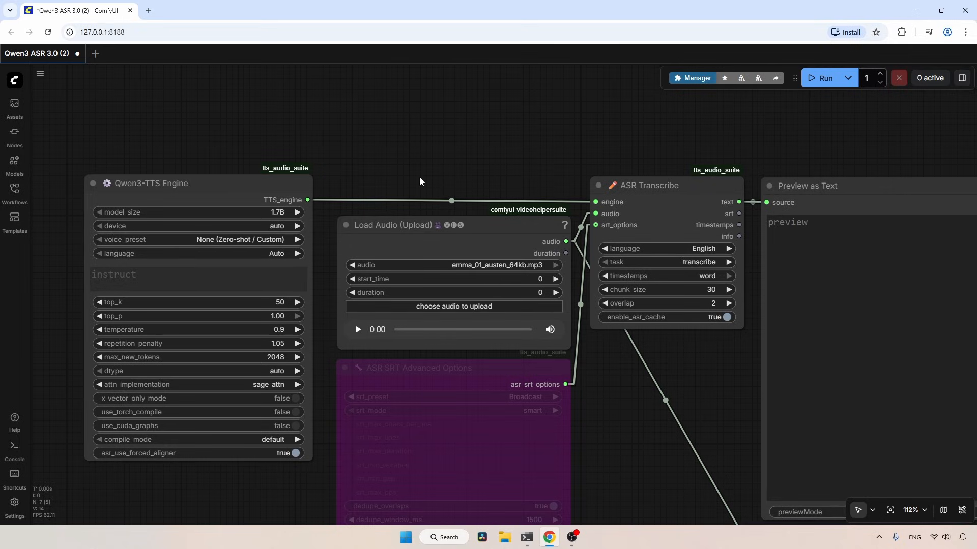
# Examine the Qwen3-TTS Engine node's settings, including the model size, device, attention implementation and forced aligner options
pyautogui.scroll(3, 150, 158)
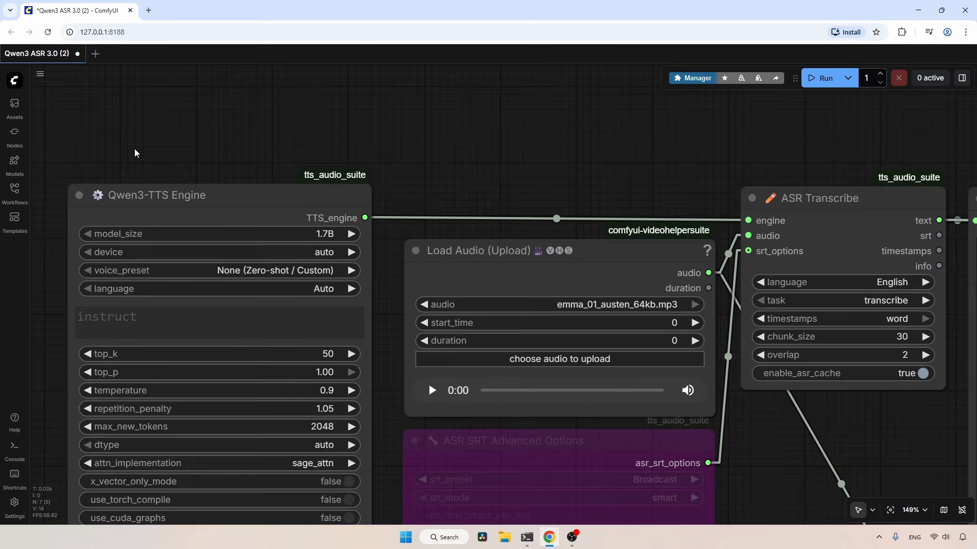
pyautogui.moveTo(155, 154); pyautogui.dragTo(243, 75)
pyautogui.click(356, 117)
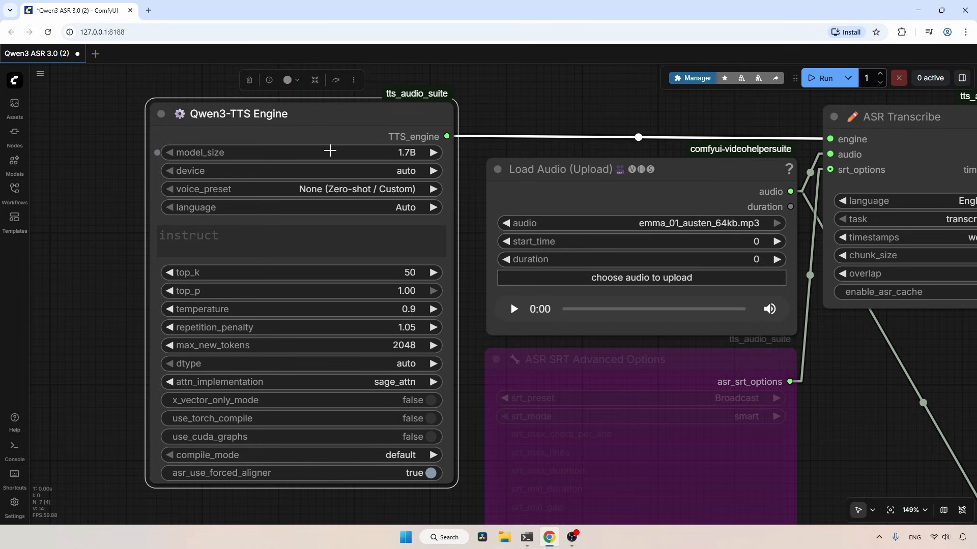
pyautogui.click(330, 153)
pyautogui.click(256, 173)
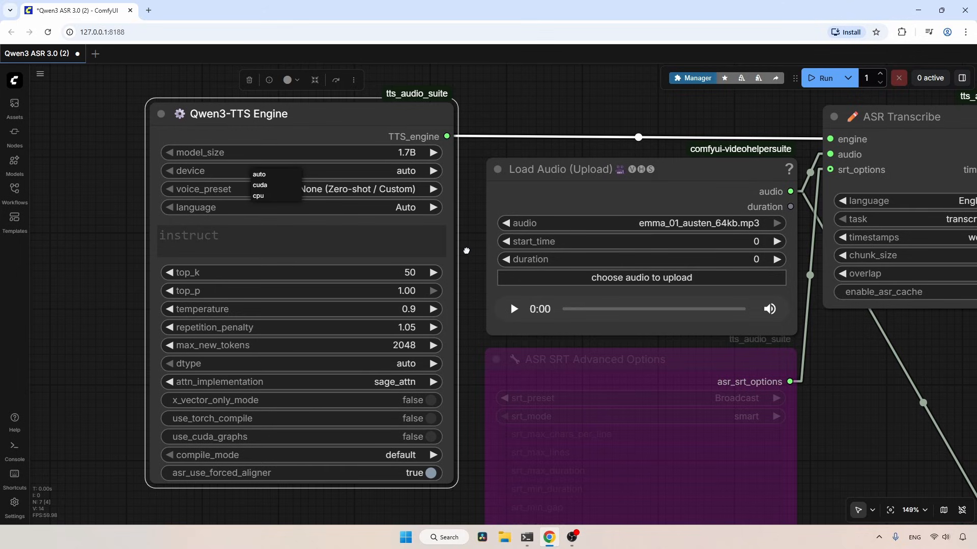
pyautogui.click(467, 262)
pyautogui.moveTo(468, 267); pyautogui.dragTo(467, 221)
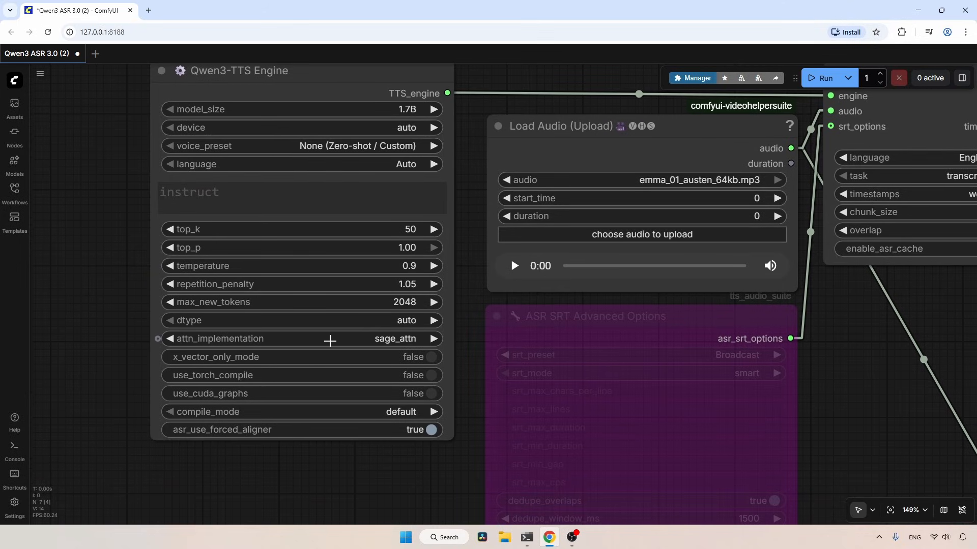
pyautogui.click(330, 340)
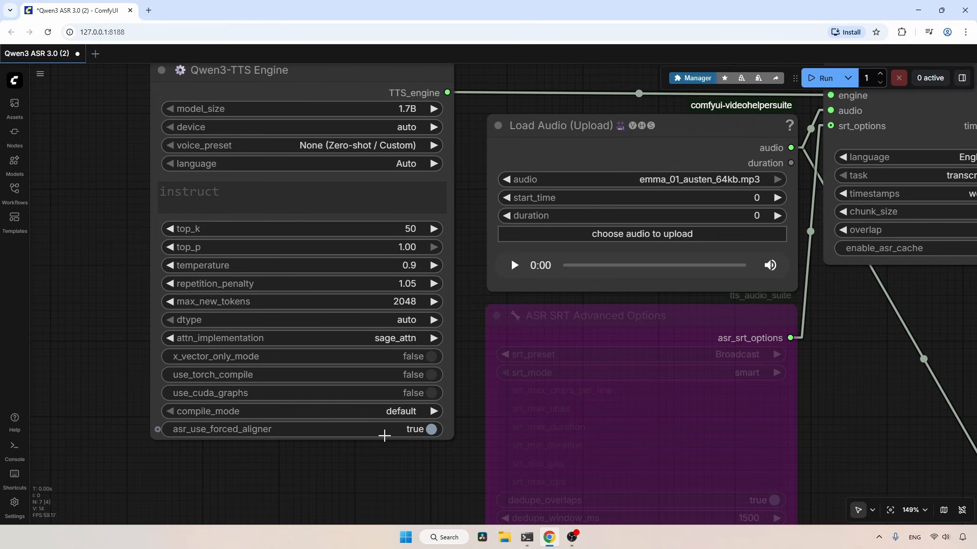
pyautogui.moveTo(463, 191); pyautogui.dragTo(417, 286)
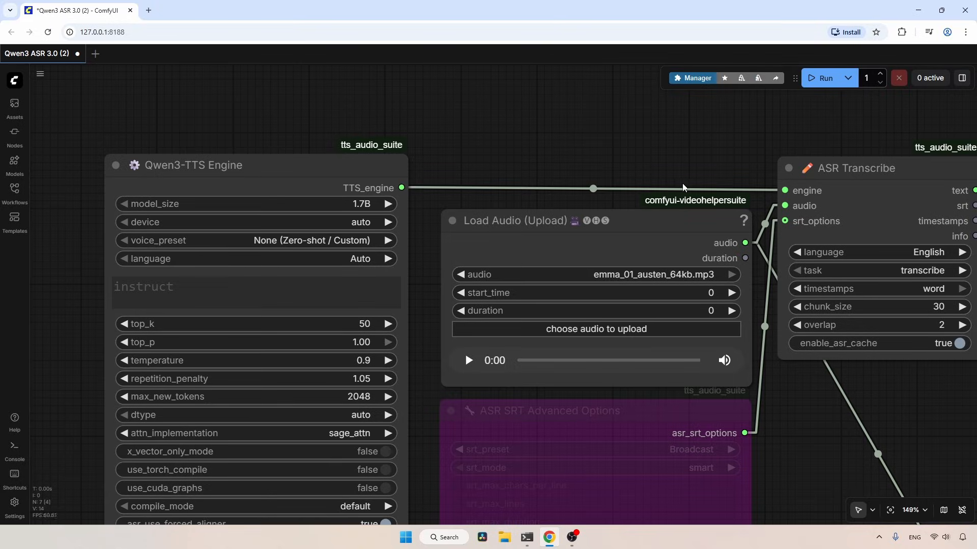
# Review the ASR Transcribe node's language, task and timestamps options, keeping the task on transcribe
pyautogui.moveTo(737, 158); pyautogui.dragTo(394, 156)
pyautogui.click(591, 177)
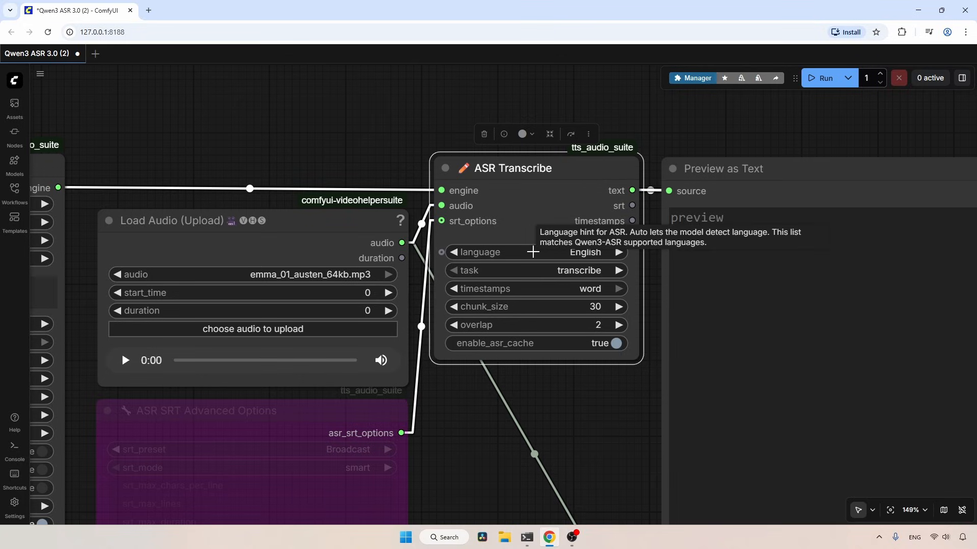
pyautogui.click(533, 253)
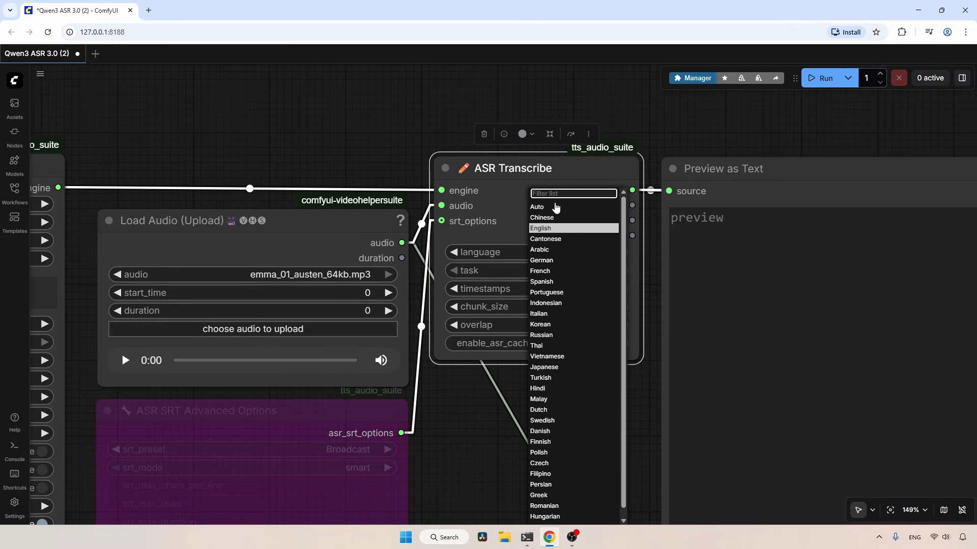
pyautogui.scroll(-1, 590, 394)
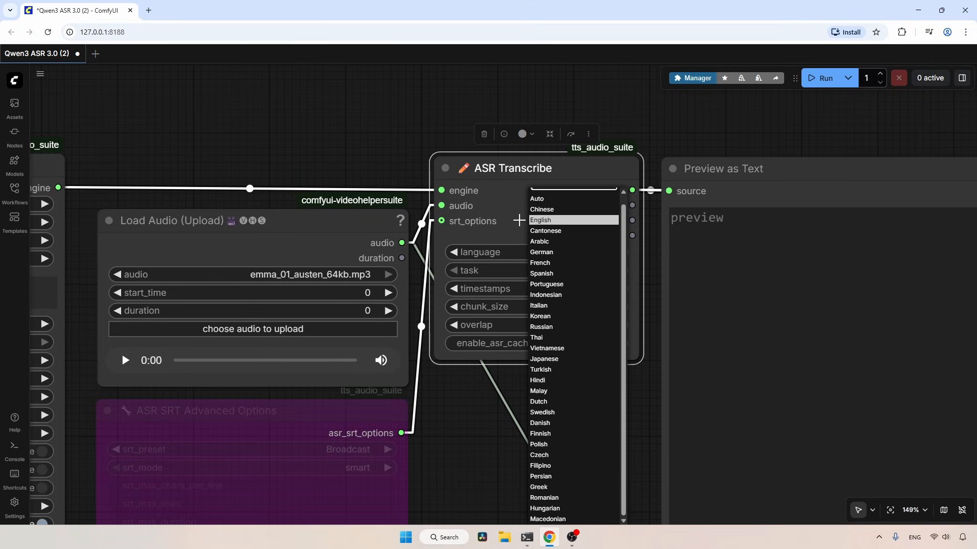
pyautogui.click(519, 221)
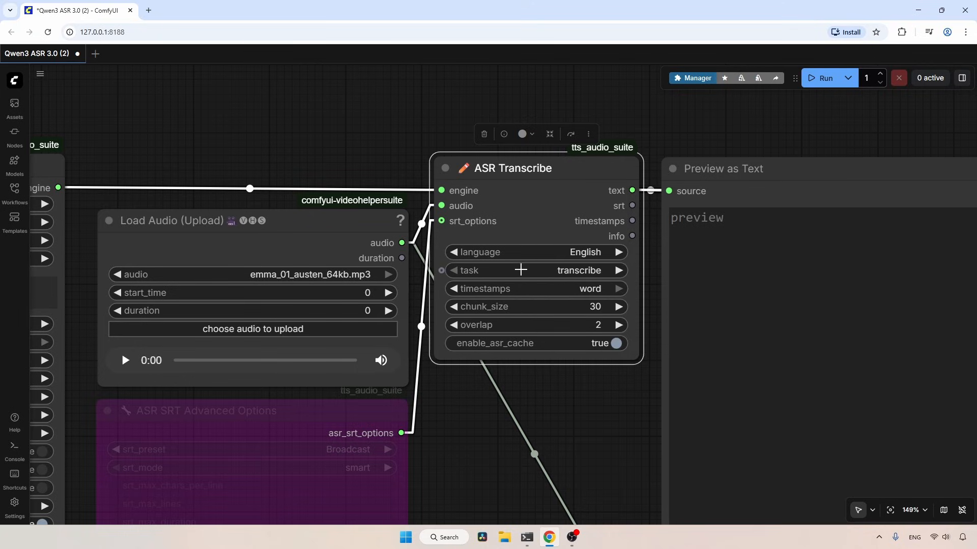
pyautogui.click(524, 271)
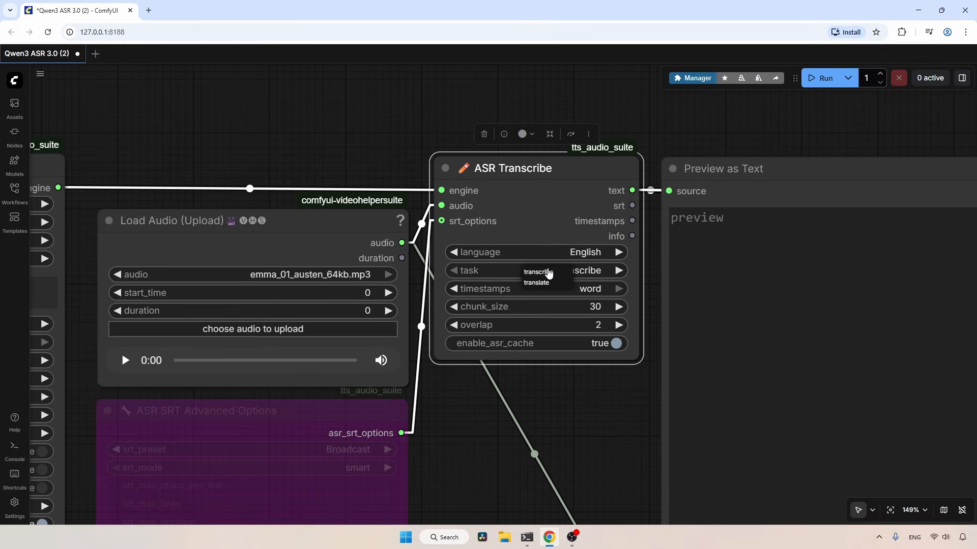
pyautogui.click(548, 273)
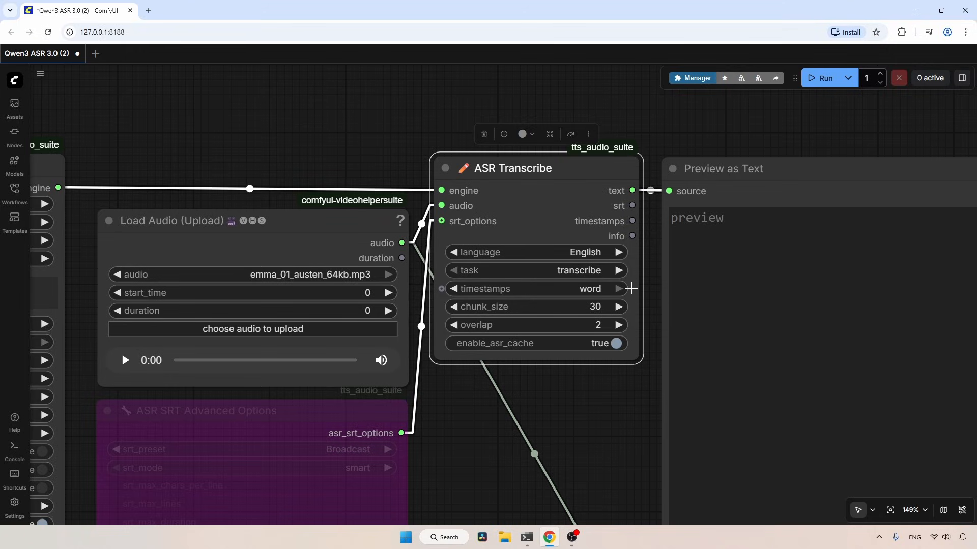
pyautogui.moveTo(635, 289)
# Upload the Morning light audio file from the Music folder into the Load Audio node
pyautogui.click(288, 242)
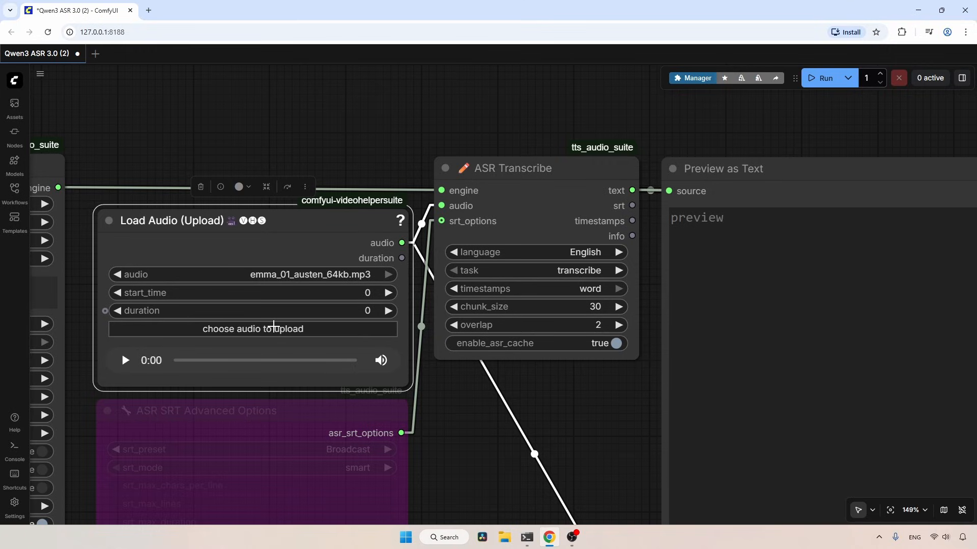
pyautogui.click(273, 329)
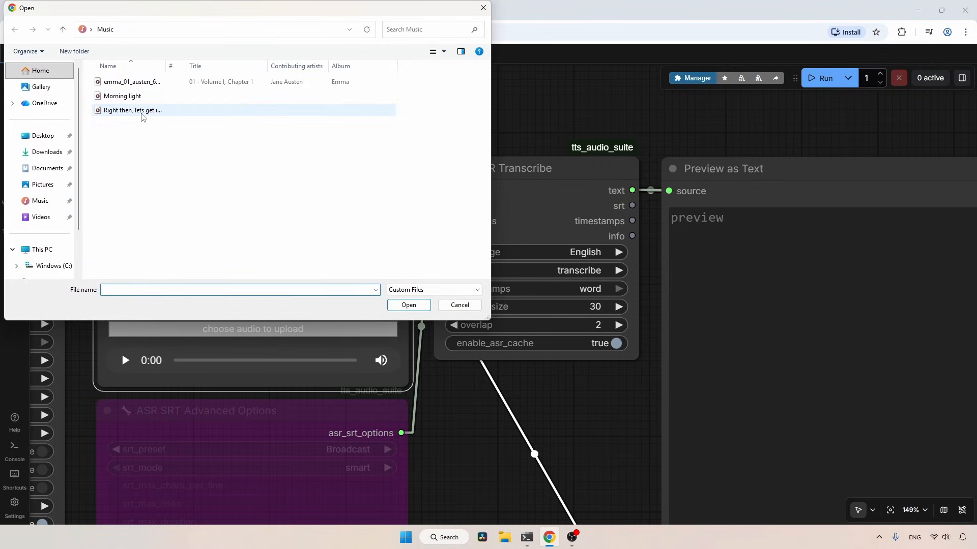
pyautogui.click(129, 97)
pyautogui.click(429, 308)
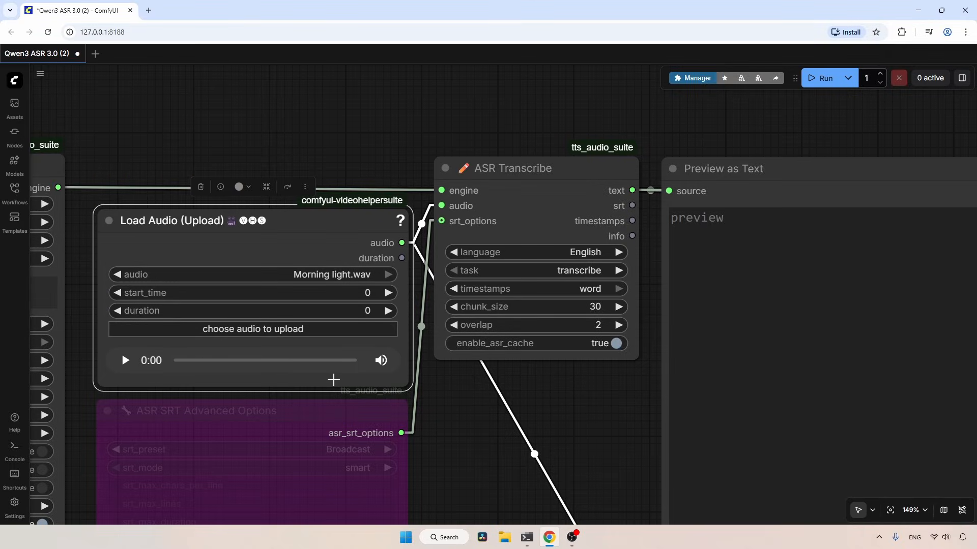
# Examine the bypassed ASR SRT Advanced Options node, the Preview as Text node and the Save Text node
pyautogui.scroll(-3, 468, 433)
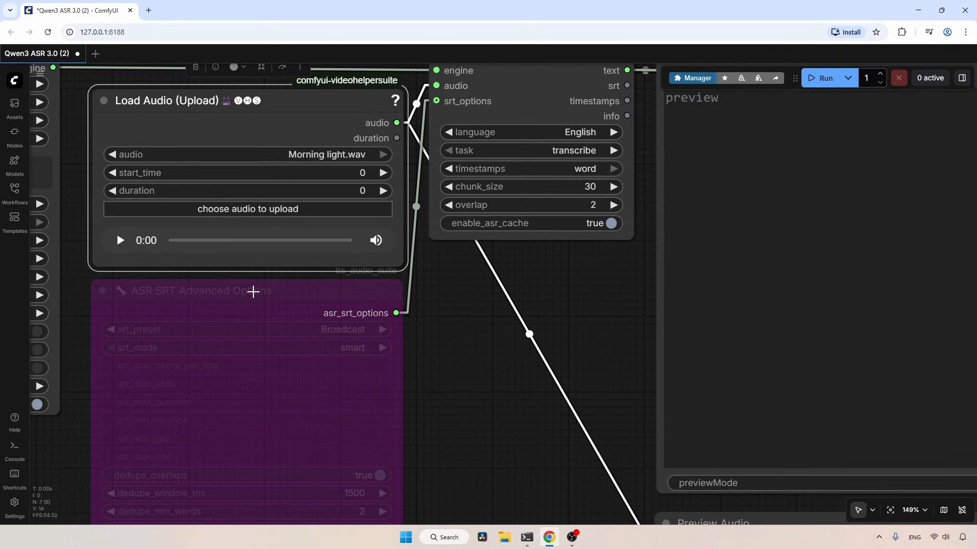
pyautogui.click(253, 292)
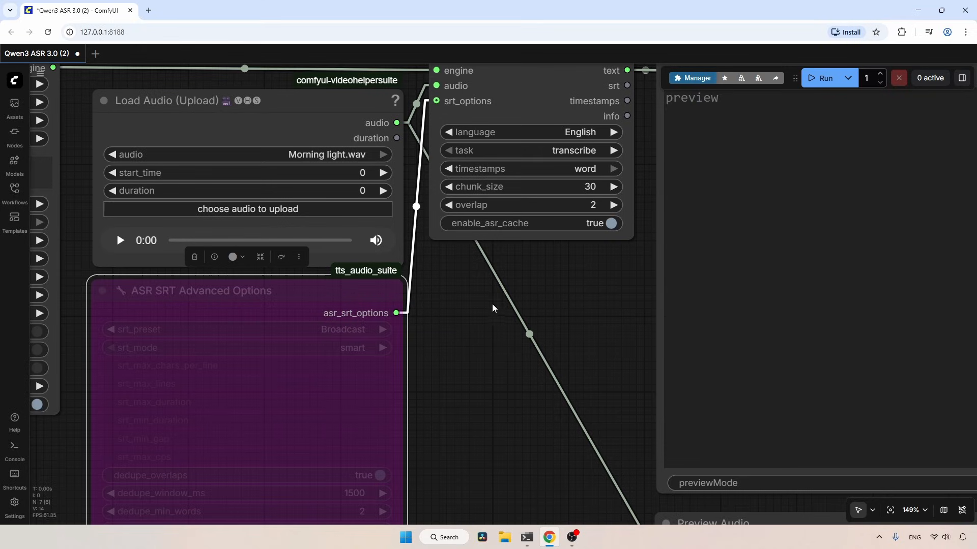
pyautogui.click(479, 304)
pyautogui.moveTo(472, 280); pyautogui.dragTo(323, 422)
pyautogui.scroll(-2, 322, 420)
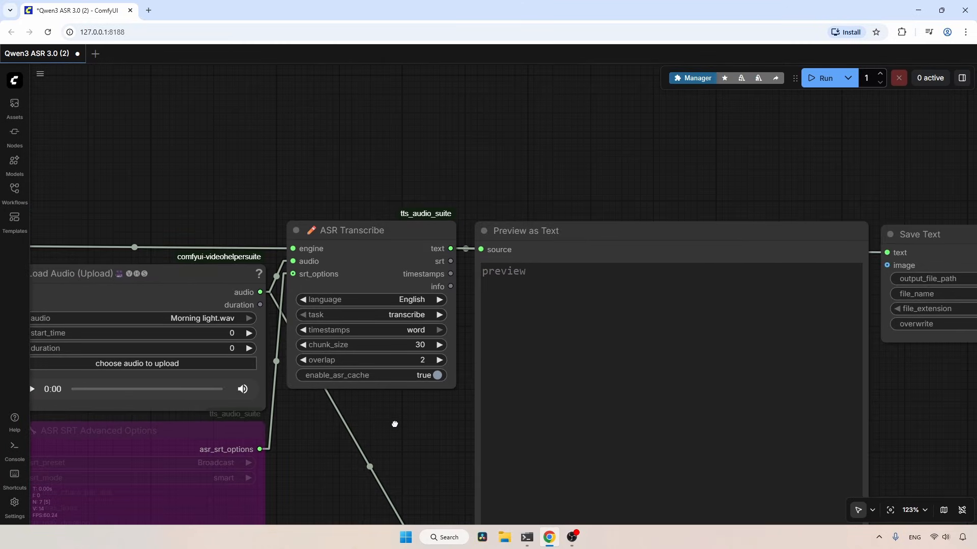
pyautogui.moveTo(395, 423); pyautogui.dragTo(314, 393)
pyautogui.click(533, 222)
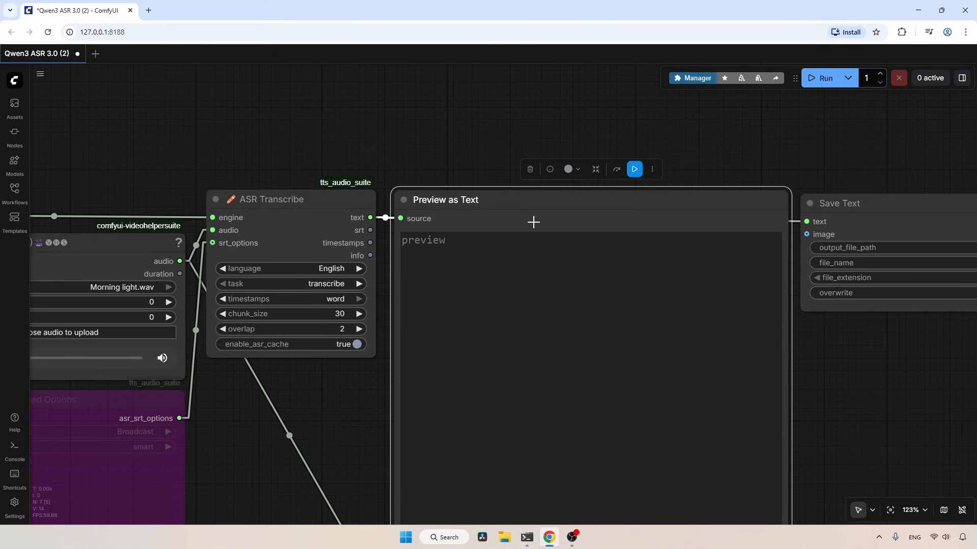
pyautogui.scroll(-2, 533, 223)
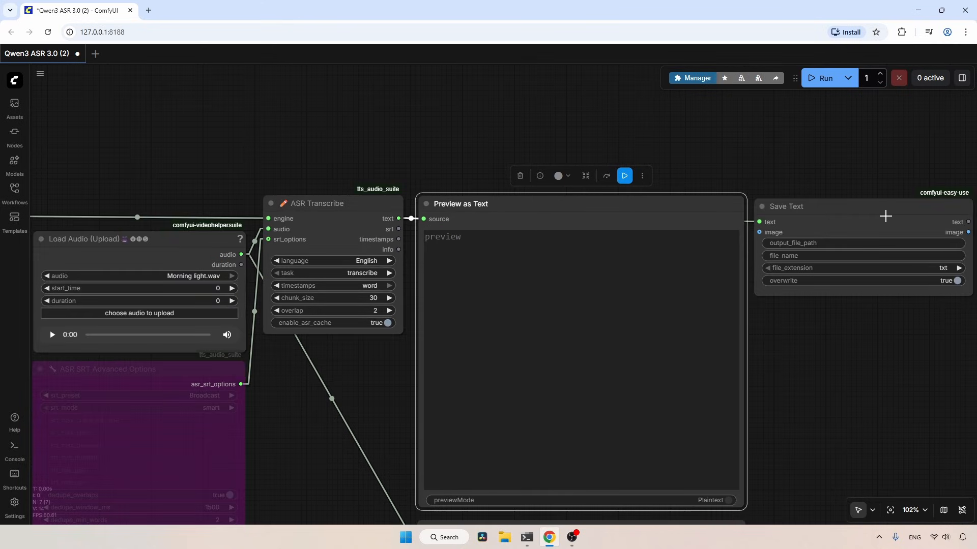
pyautogui.click(885, 217)
pyautogui.moveTo(811, 354); pyautogui.dragTo(778, 346)
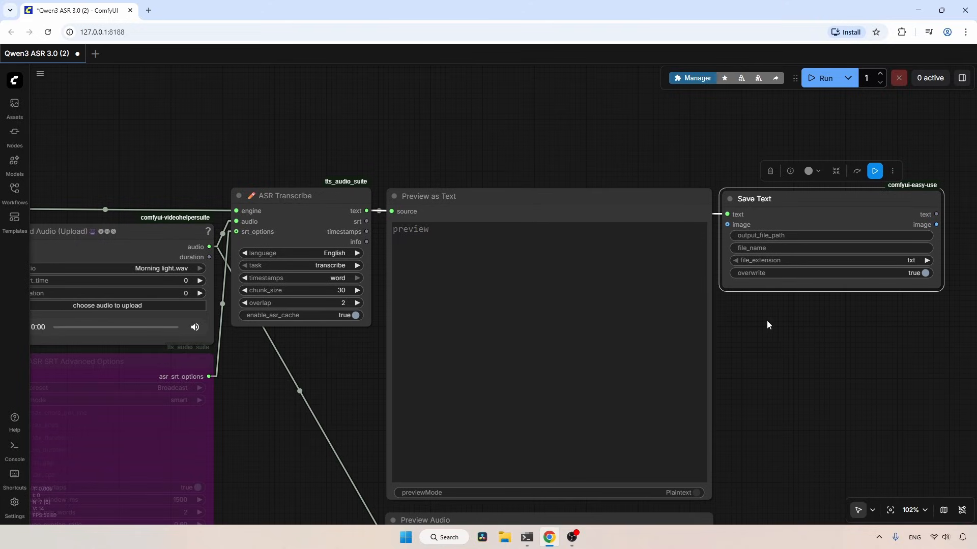
pyautogui.scroll(4, 814, 239)
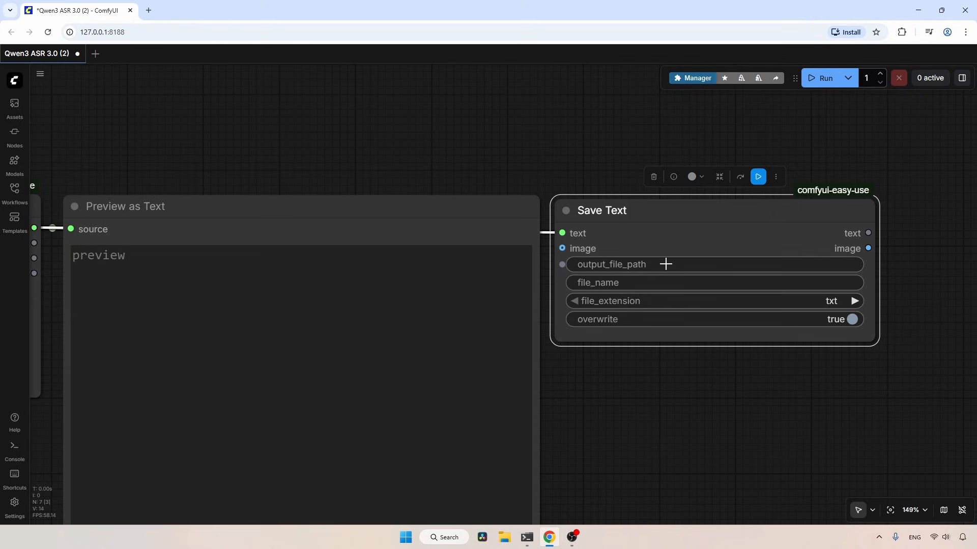
# Switch to File Explorer and open a command prompt in the Downloads folder using cmd
pyautogui.press('super+e')
pyautogui.click(162, 225)
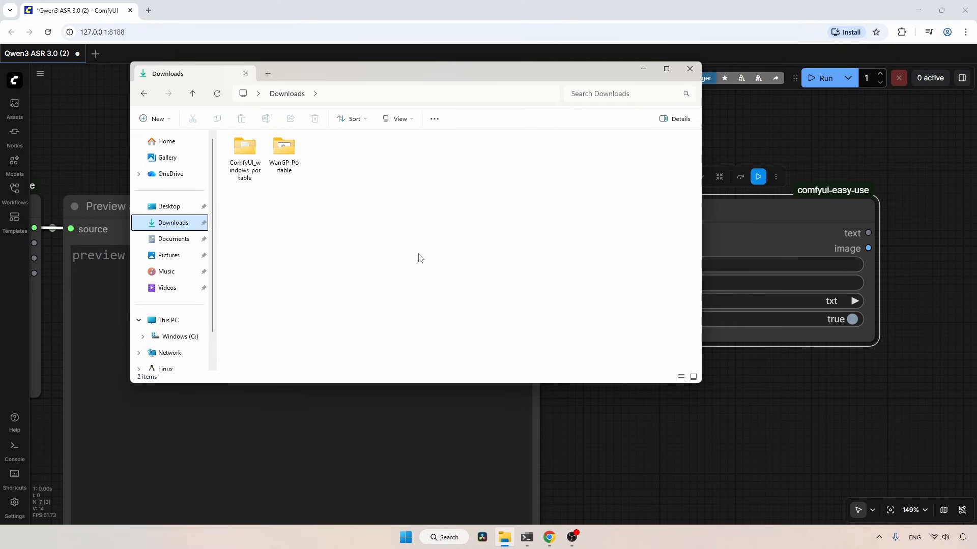
pyautogui.click(353, 92)
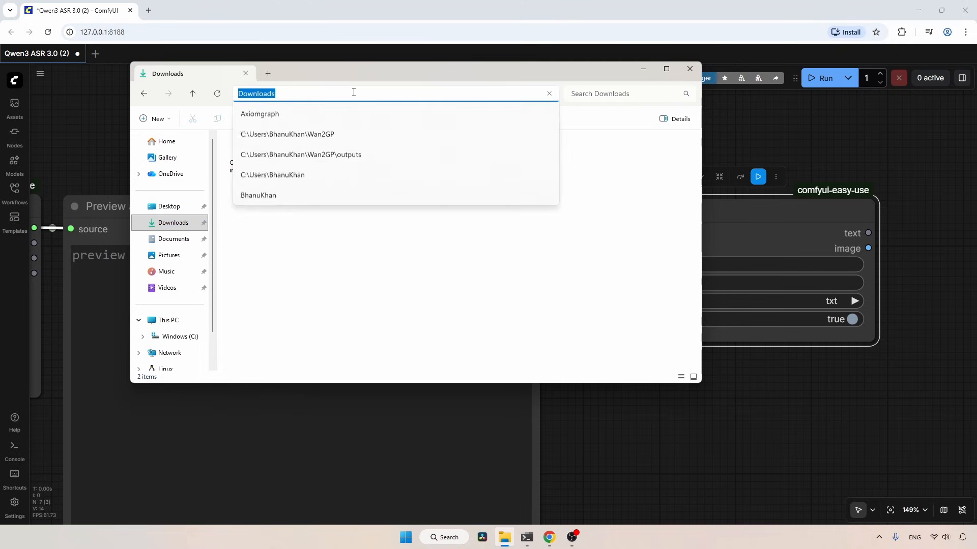
pyautogui.write('cmd')
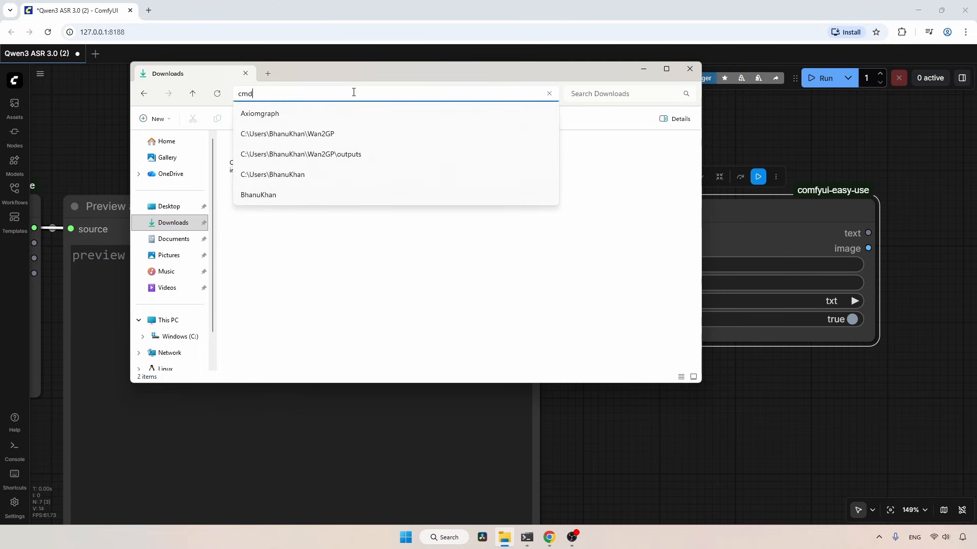
pyautogui.press('Return')
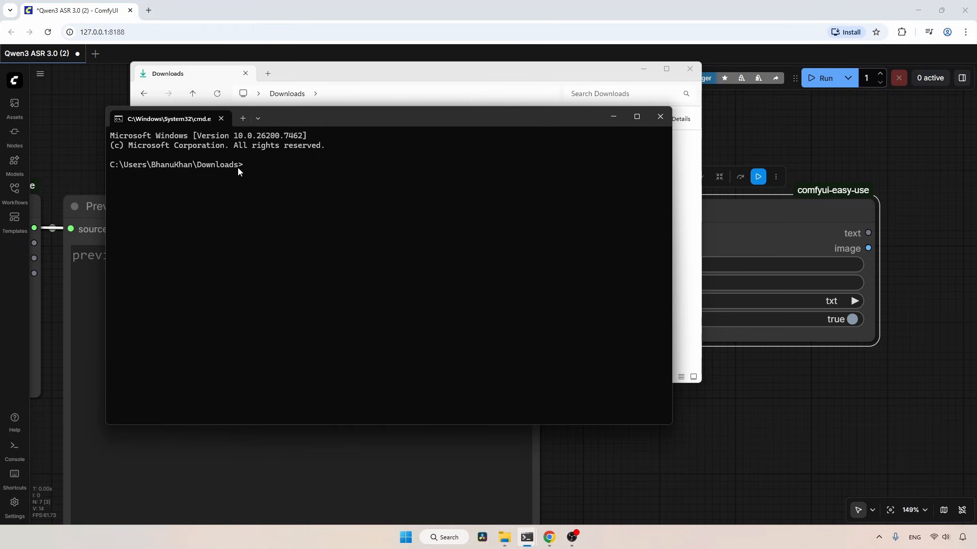
# Print the current directory with cd, copy the Downloads folder path, and close the command prompt and File Explorer
pyautogui.moveTo(237, 166); pyautogui.dragTo(110, 166)
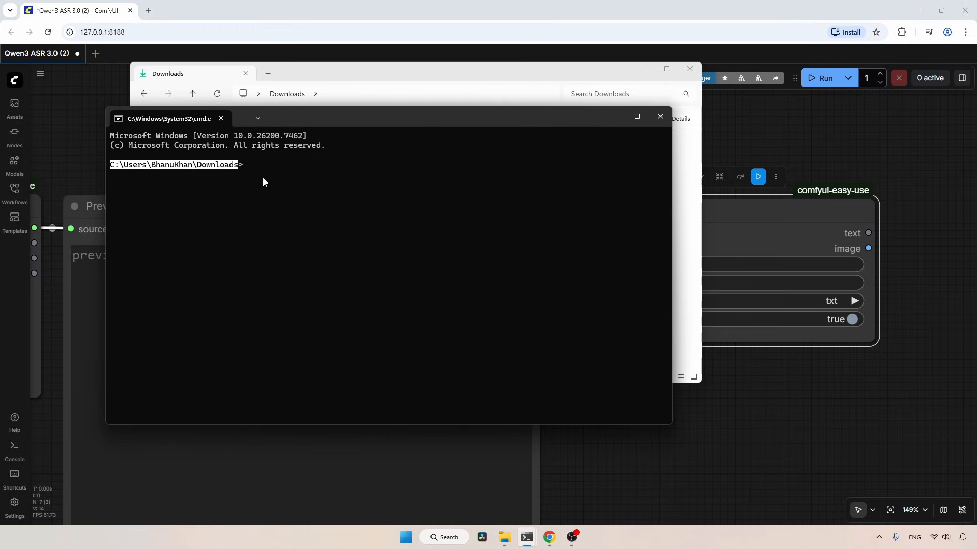
pyautogui.write('cd')
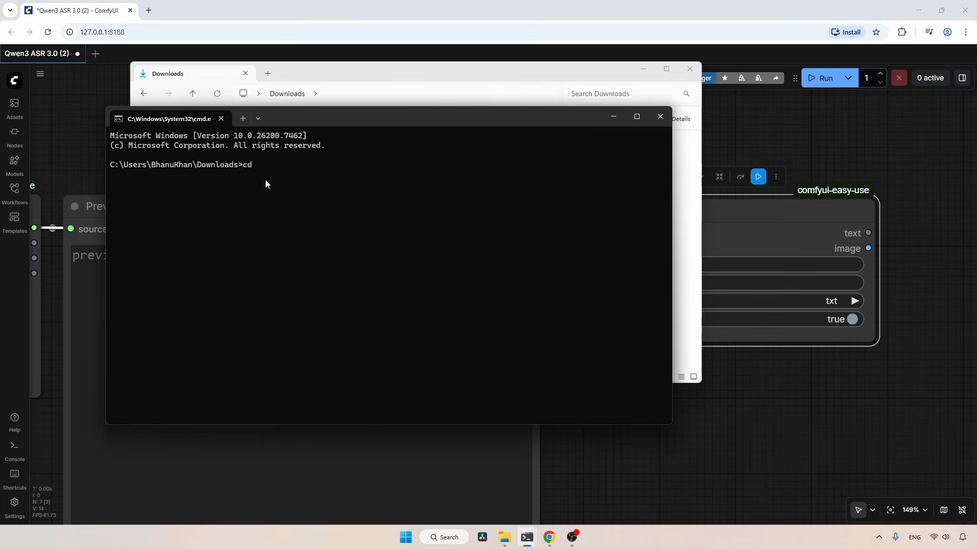
pyautogui.press('Return')
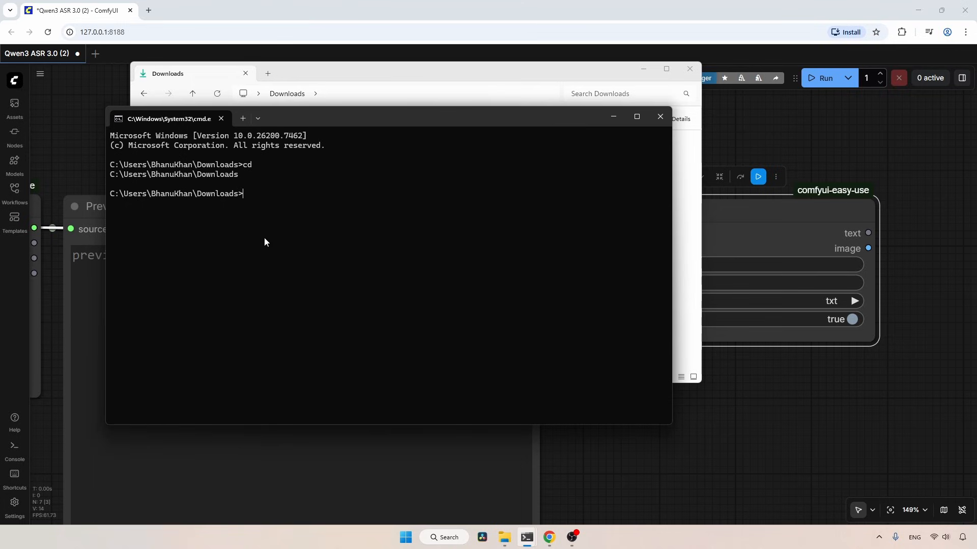
pyautogui.moveTo(238, 175); pyautogui.dragTo(107, 174)
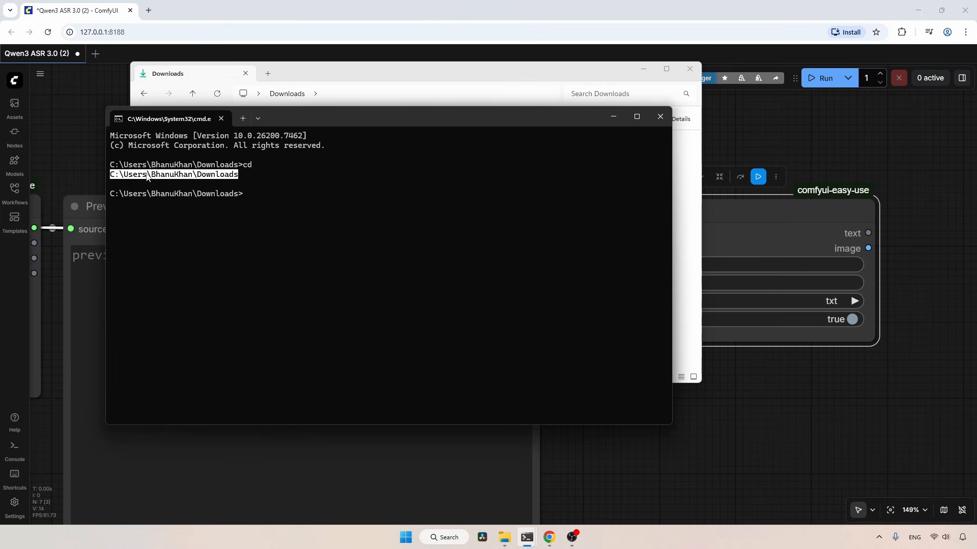
pyautogui.hotkey('ctrl', 'c')
pyautogui.click(660, 115)
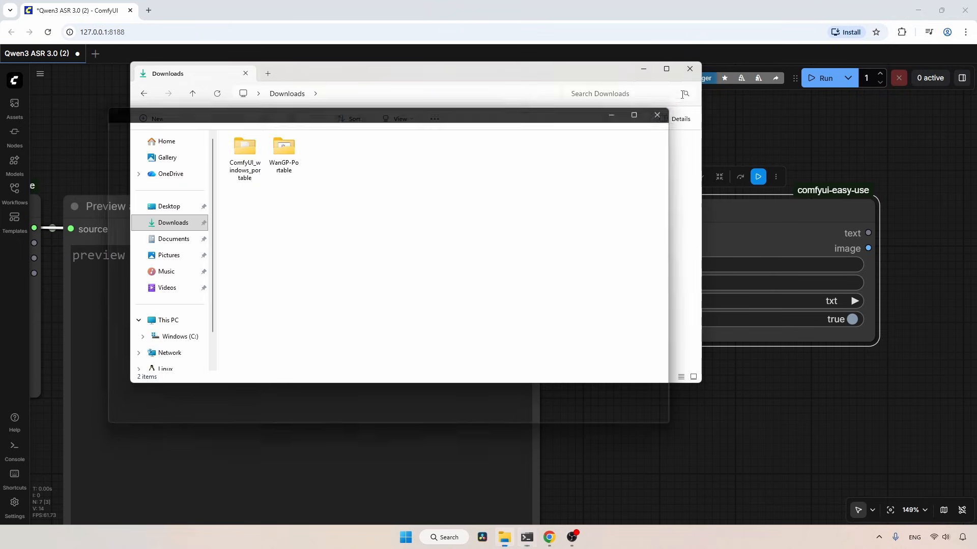
pyautogui.click(690, 69)
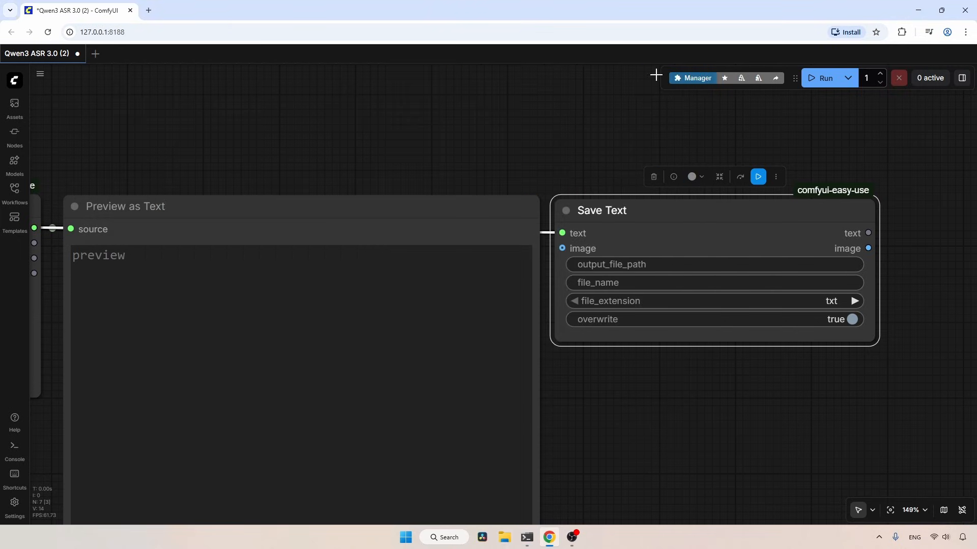
# Set the Save Text node's output_file_path to the copied Downloads folder path and its file_name to Morning Light
pyautogui.click(676, 262)
pyautogui.hotkey('ctrl', 'v')
pyautogui.press('Return')
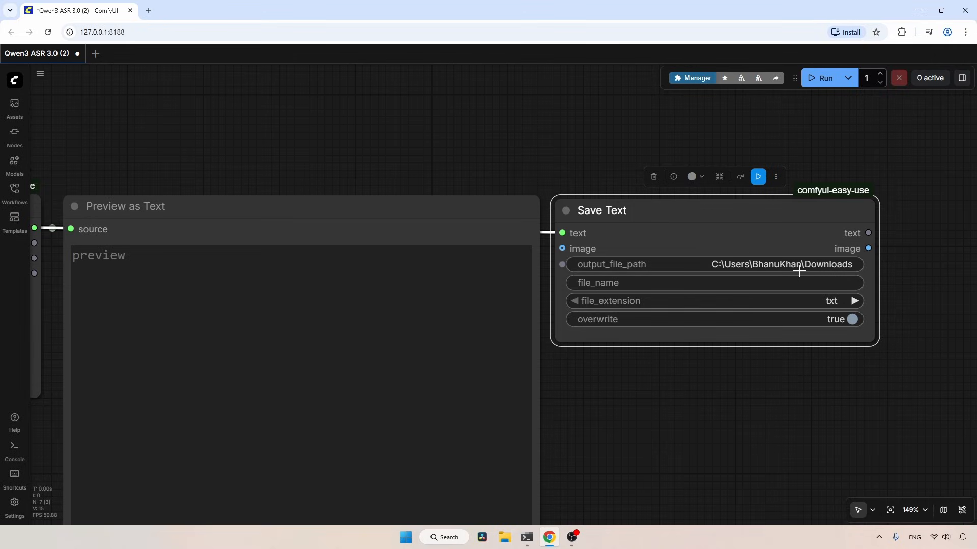
pyautogui.click(719, 283)
pyautogui.write('Morning Light')
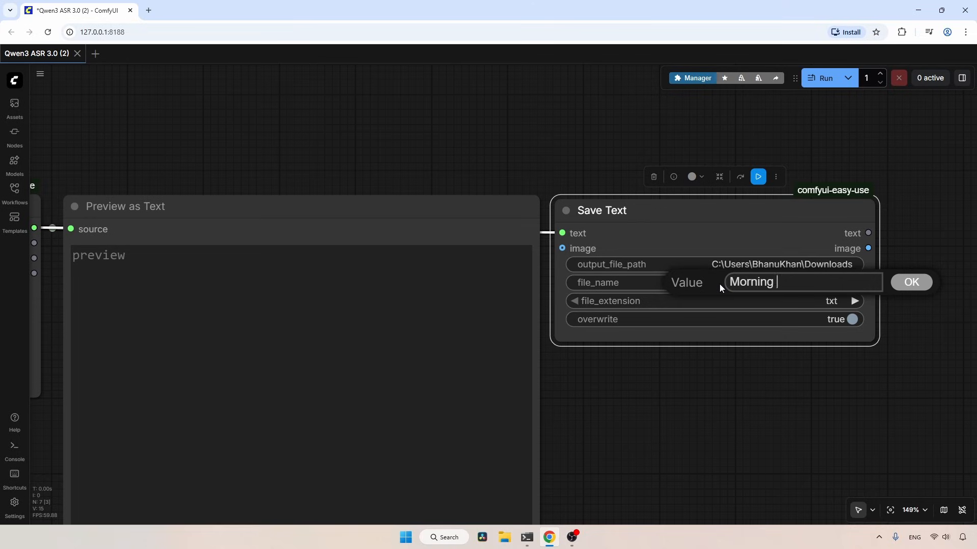
pyautogui.press('Return')
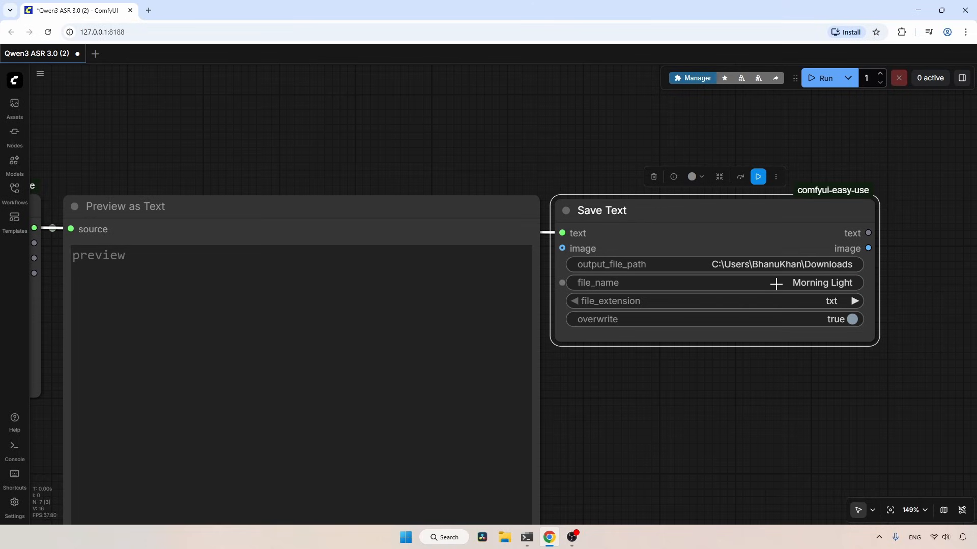
# Run the workflow to transcribe the audio, and play the clip in the Preview Audio node
pyautogui.click(725, 301)
pyautogui.scroll(-3, 714, 335)
pyautogui.moveTo(595, 443); pyautogui.dragTo(760, 289)
pyautogui.scroll(-1, 763, 310)
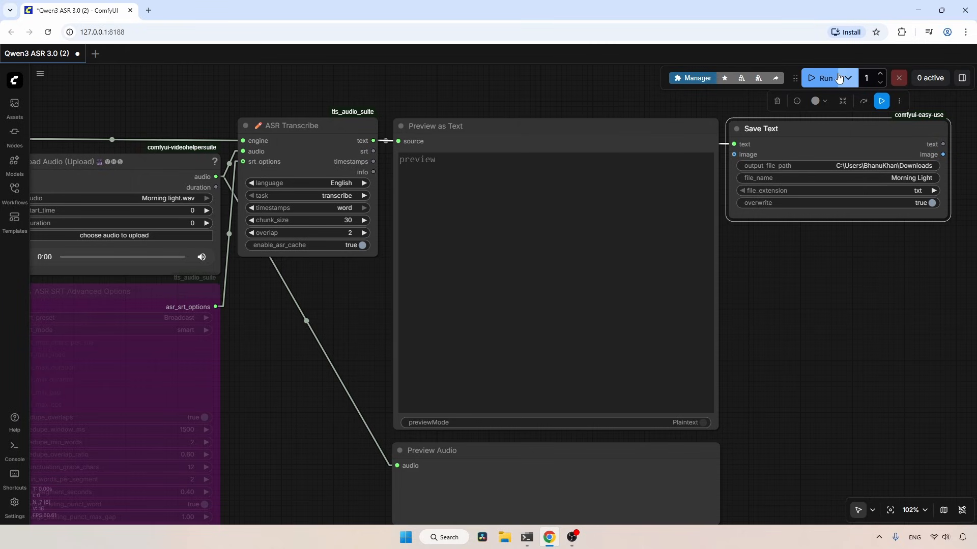
pyautogui.click(814, 81)
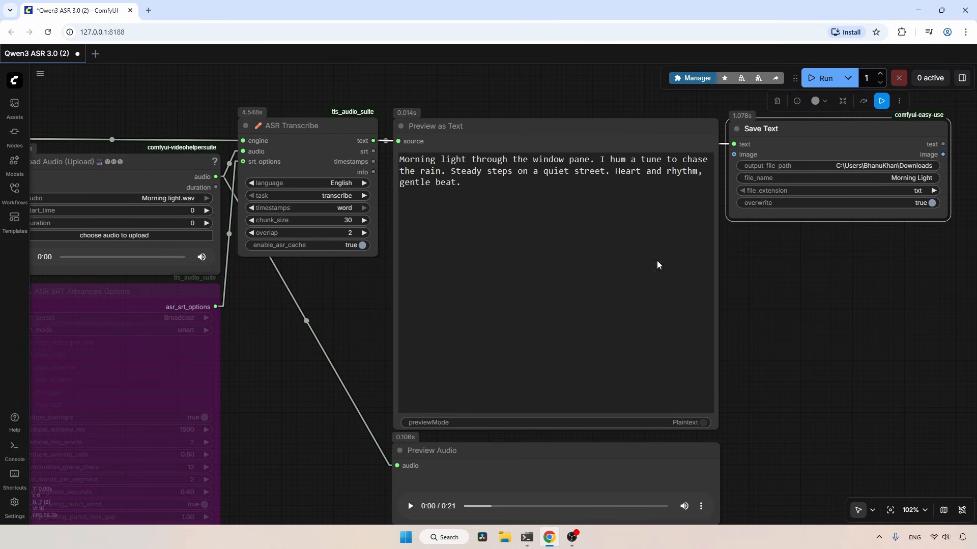
pyautogui.moveTo(800, 320); pyautogui.dragTo(786, 298)
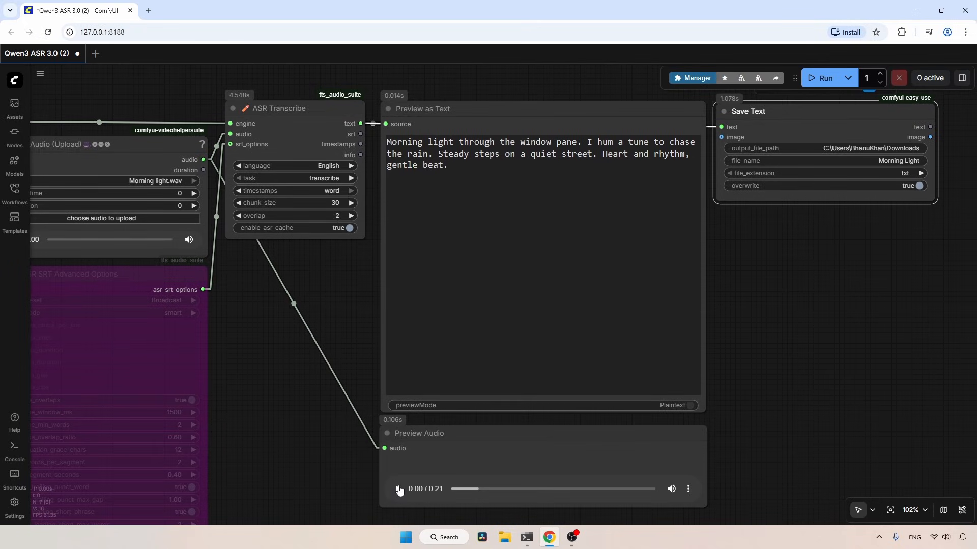
pyautogui.click(398, 489)
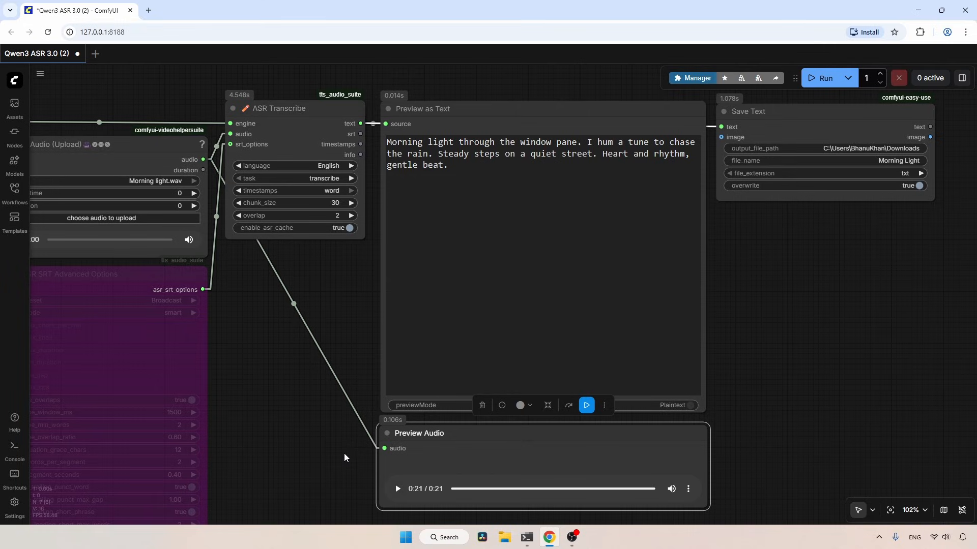
# Switch to File Explorer, open the Morning Light text file from Downloads to check its transcript, and close both windows
pyautogui.click(504, 537)
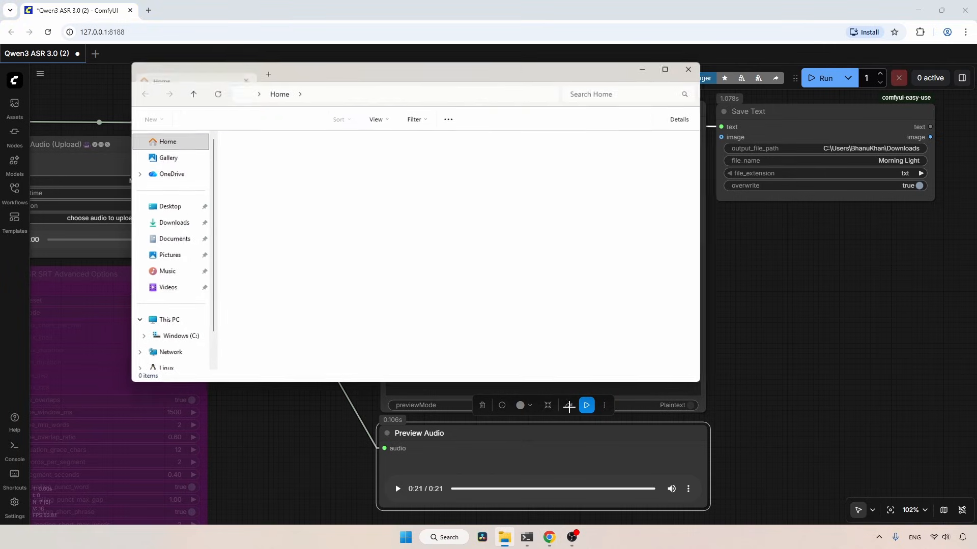
pyautogui.click(194, 224)
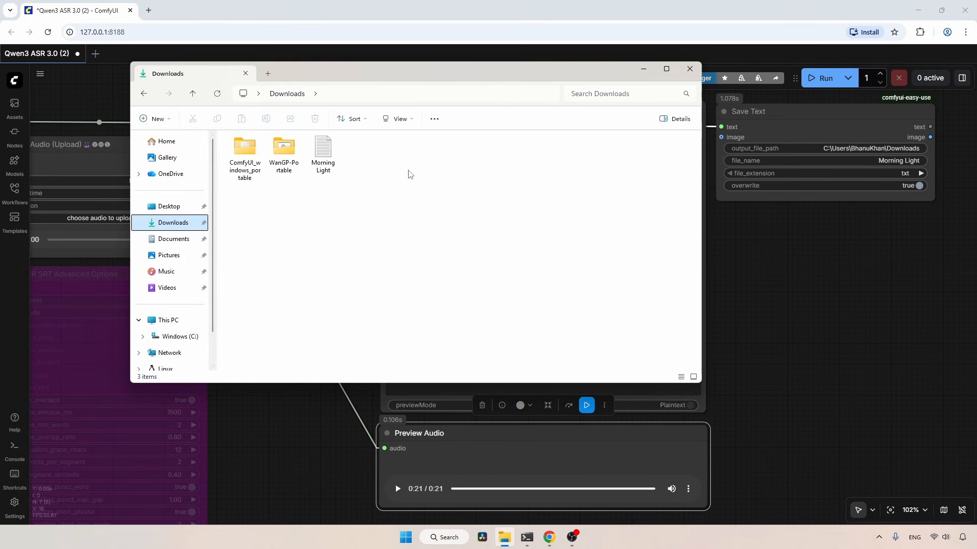
pyautogui.doubleClick(330, 155)
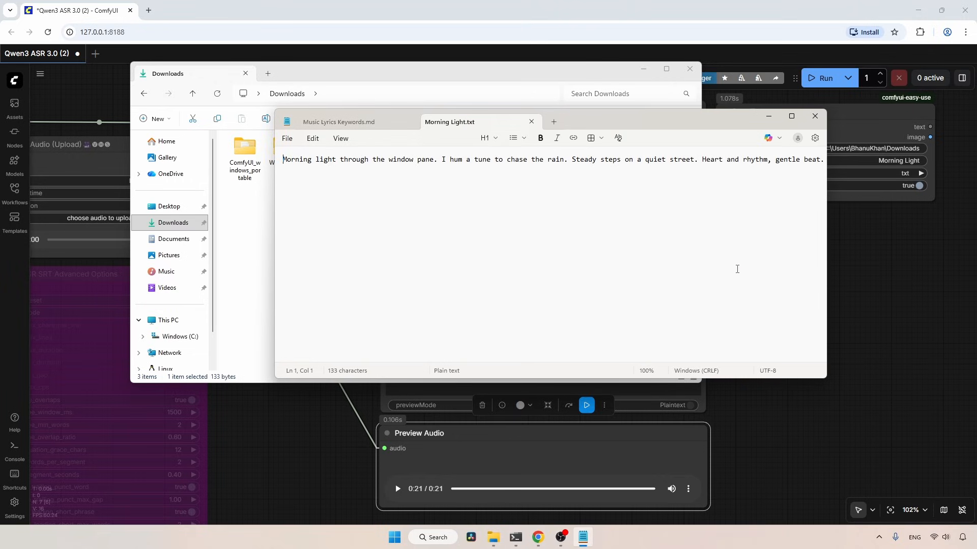
pyautogui.click(820, 185)
pyautogui.moveTo(822, 158); pyautogui.dragTo(453, 160)
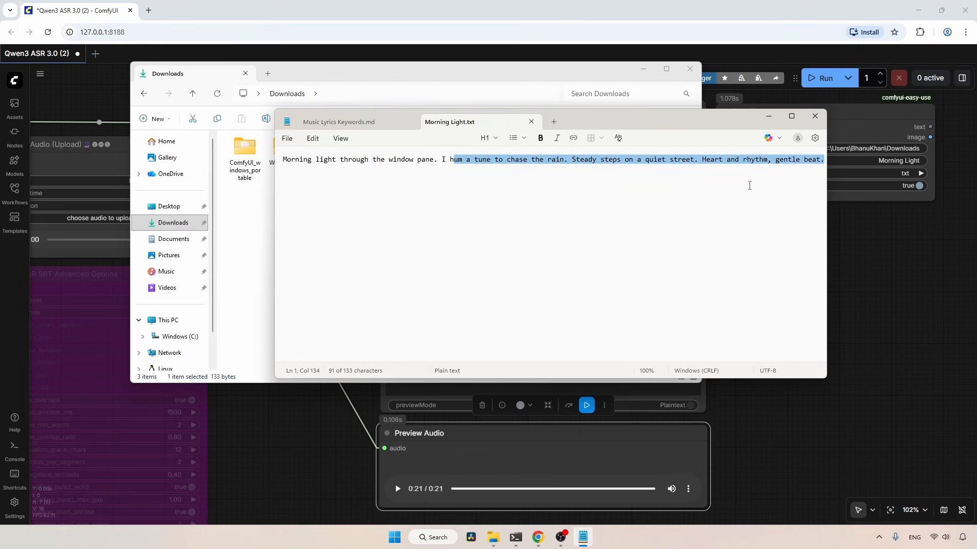
pyautogui.click(815, 116)
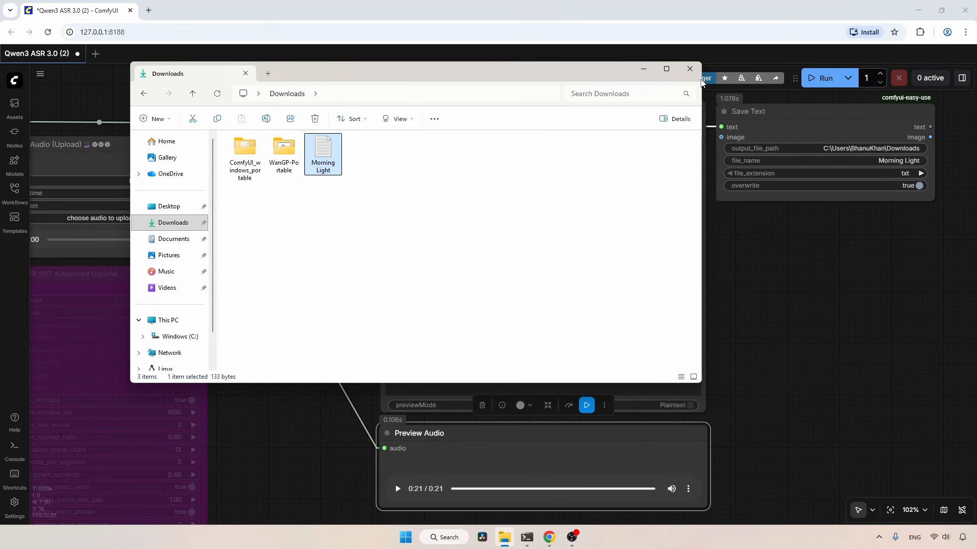
pyautogui.click(690, 69)
# Connect the ASR Transcribe node's srt output to the Preview as Text source and the Save Text text input
pyautogui.scroll(4, 337, 154)
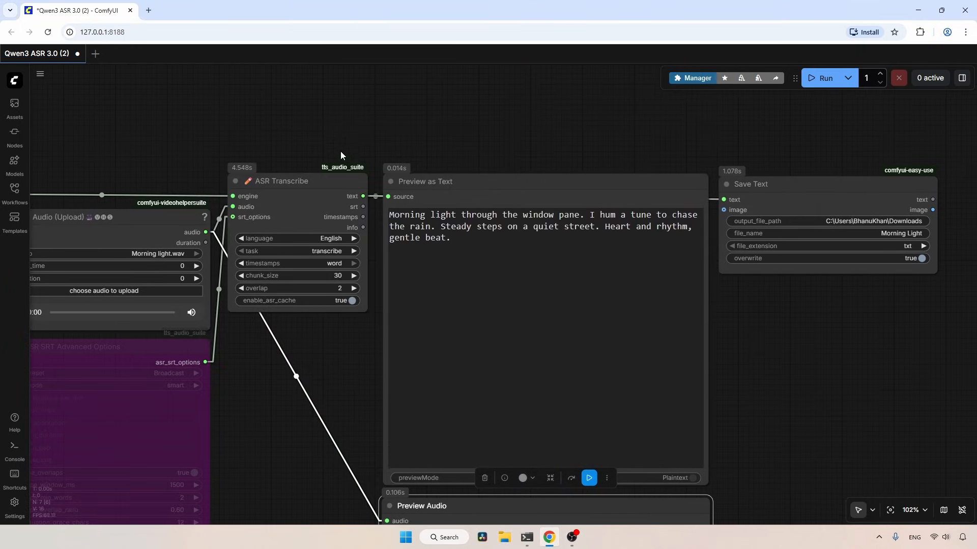
pyautogui.moveTo(335, 157); pyautogui.dragTo(340, 139)
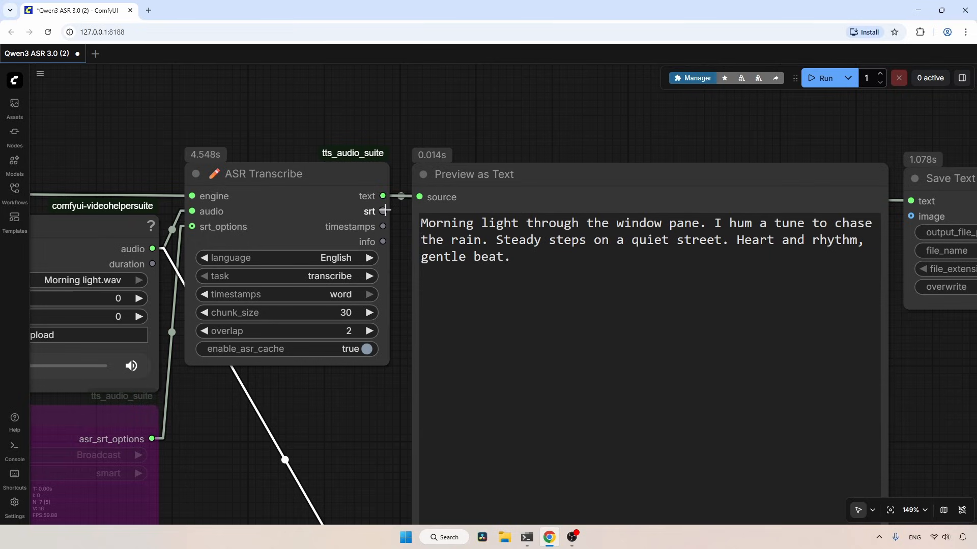
pyautogui.moveTo(383, 211); pyautogui.dragTo(419, 197)
pyautogui.scroll(-2, 440, 127)
pyautogui.moveTo(441, 127); pyautogui.dragTo(294, 119)
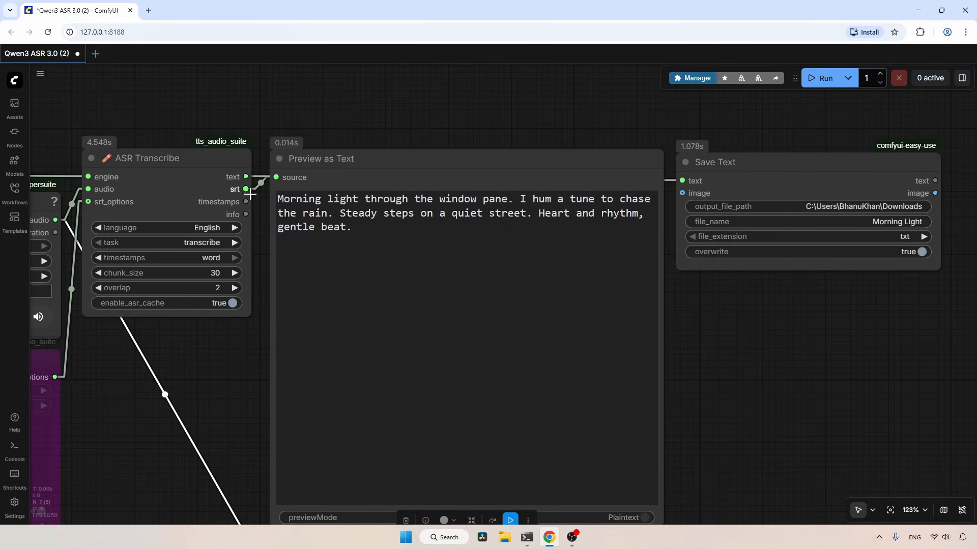
pyautogui.moveTo(245, 189); pyautogui.dragTo(685, 185)
pyautogui.scroll(-2, 783, 352)
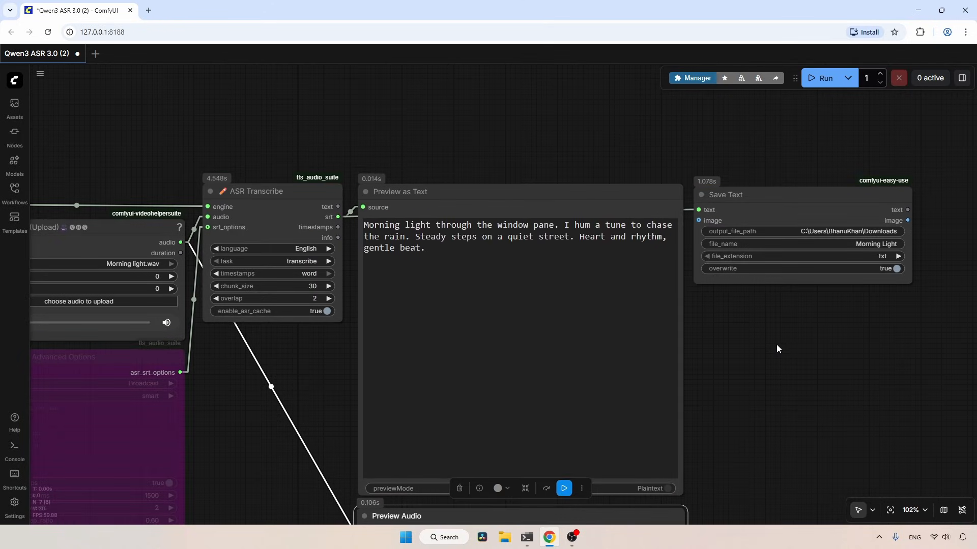
# Enable the bypassed ASR SRT Advanced Options node and set its srt_preset to Custom
pyautogui.moveTo(268, 391); pyautogui.dragTo(429, 229)
pyautogui.click(263, 200)
pyautogui.hotkey('ctrl', 'b')
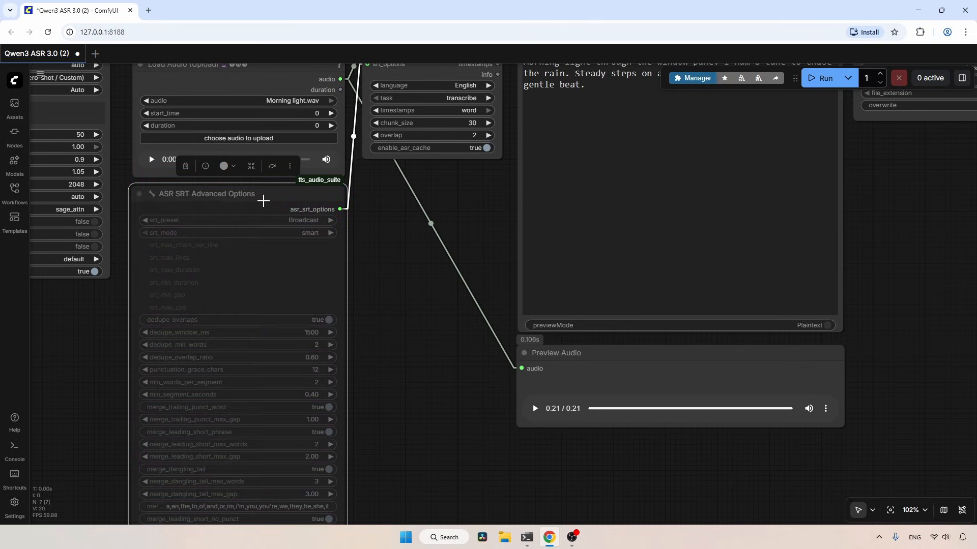
pyautogui.hotkey('ctrl', 'm')
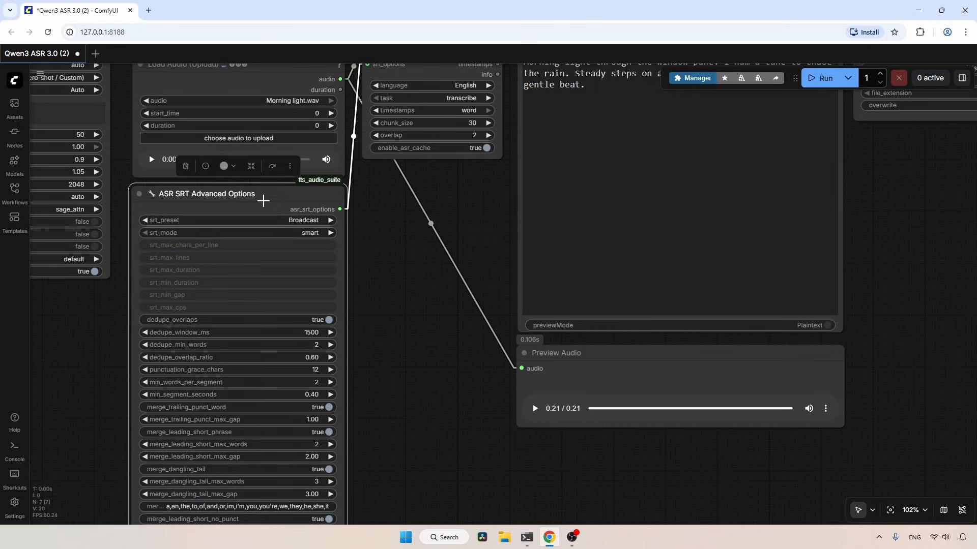
pyautogui.scroll(2, 263, 201)
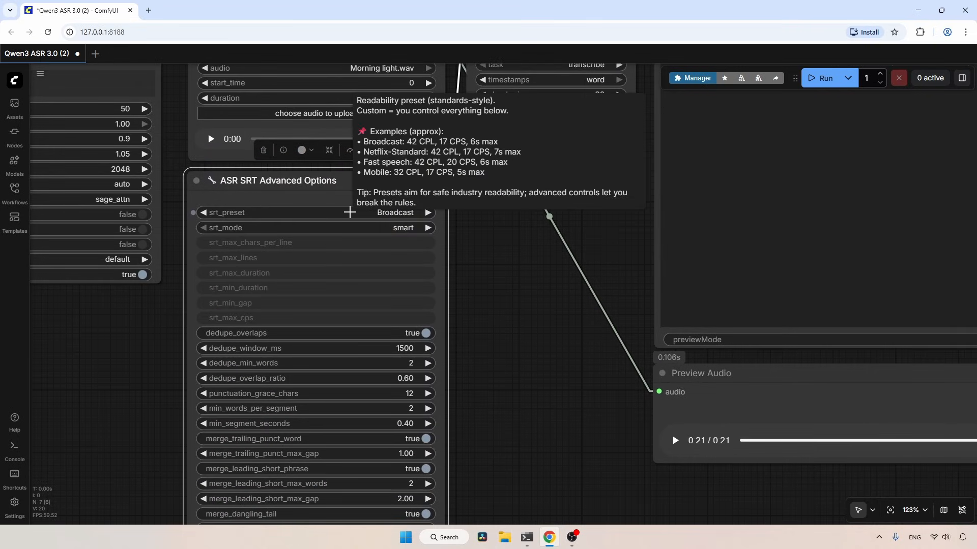
pyautogui.click(350, 212)
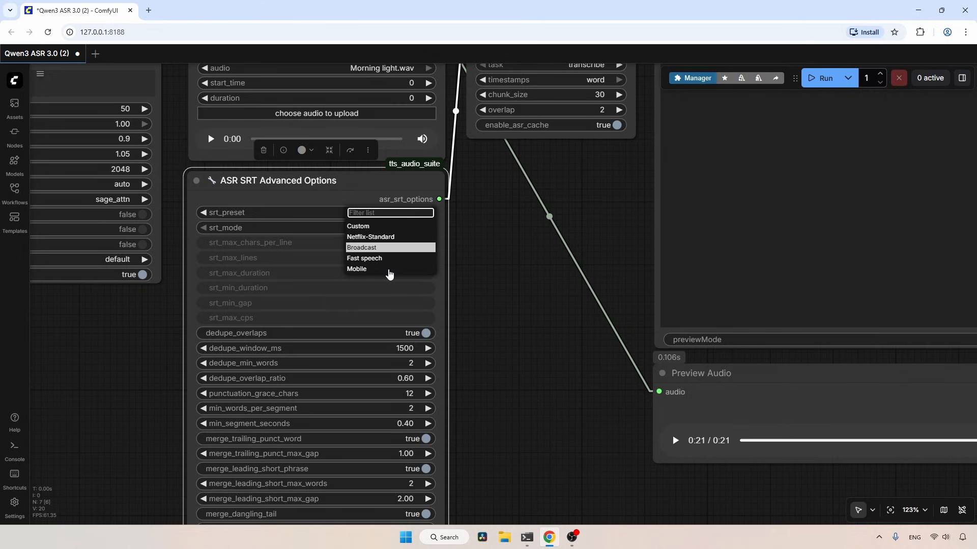
pyautogui.click(374, 226)
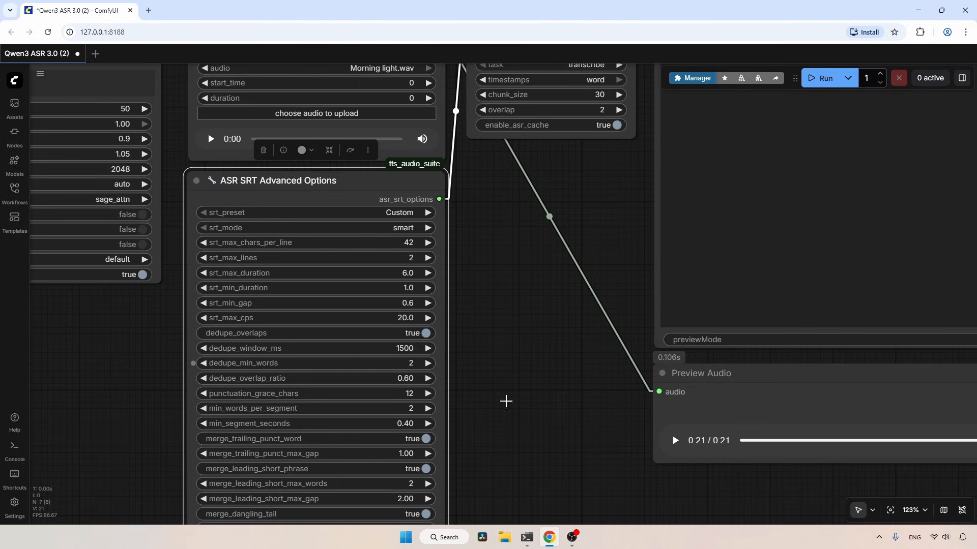
# Review the remaining SRT options and run the workflow to generate timed subtitles
pyautogui.scroll(-3, 506, 399)
pyautogui.scroll(-1, 552, 409)
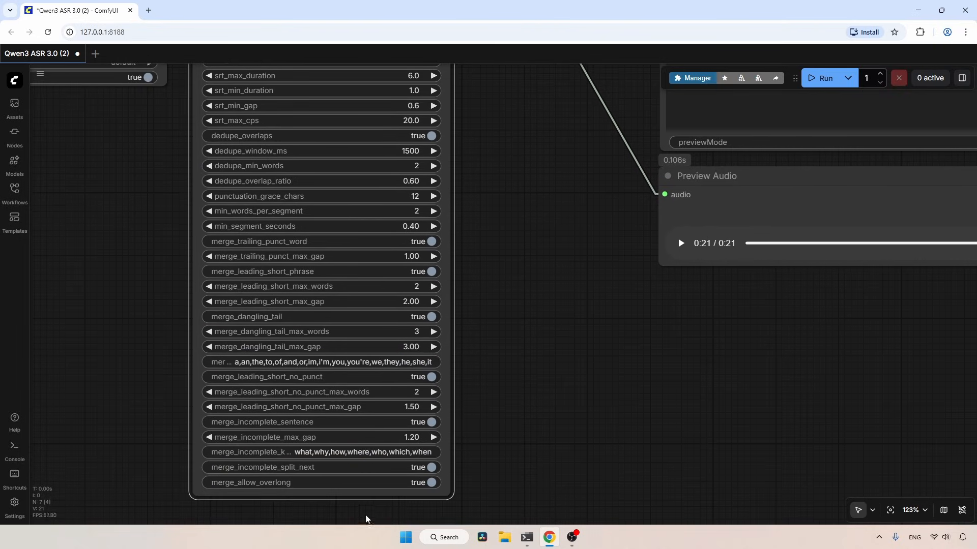
pyautogui.moveTo(562, 199); pyautogui.dragTo(387, 446)
pyautogui.moveTo(459, 312); pyautogui.dragTo(249, 378)
pyautogui.click(812, 80)
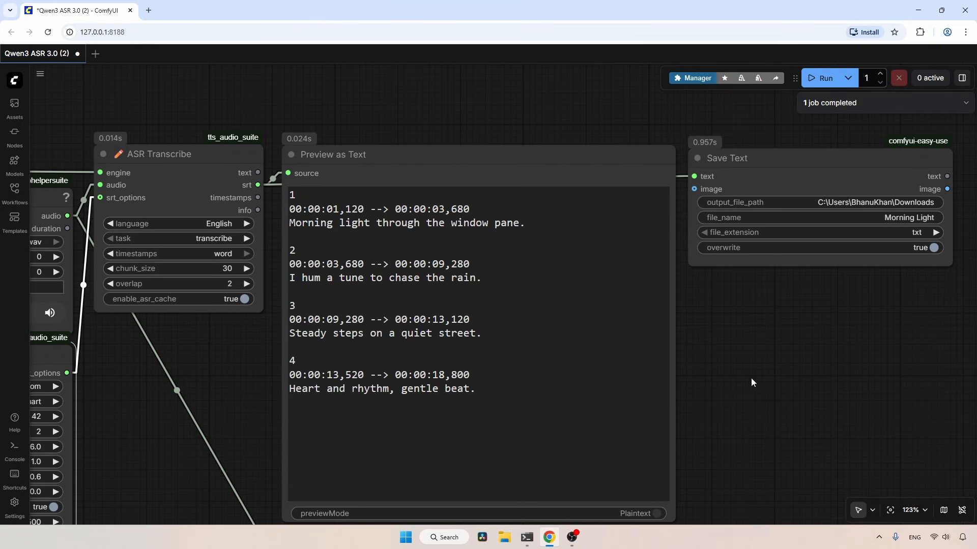
pyautogui.scroll(-2, 756, 393)
pyautogui.moveTo(756, 393); pyautogui.dragTo(745, 343)
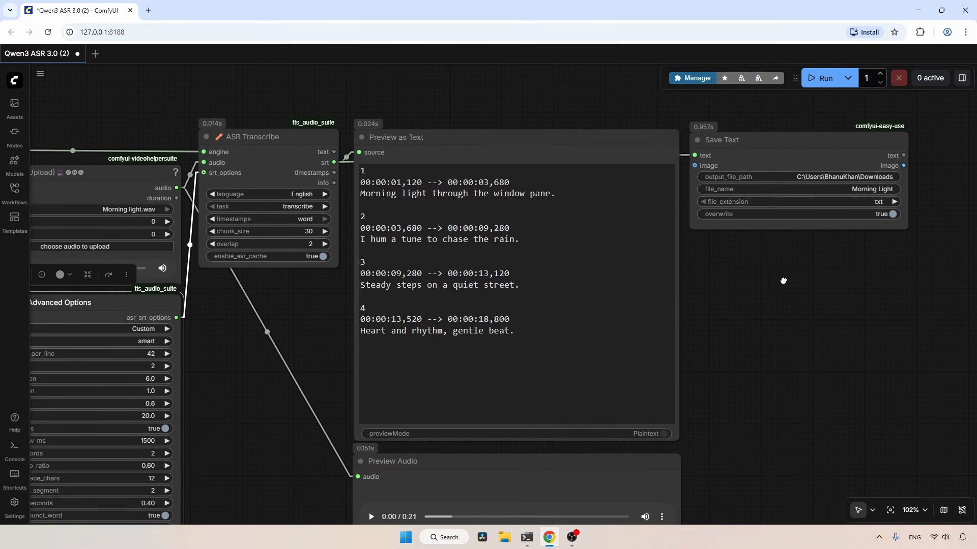
pyautogui.scroll(2, 783, 279)
pyautogui.scroll(1, 817, 188)
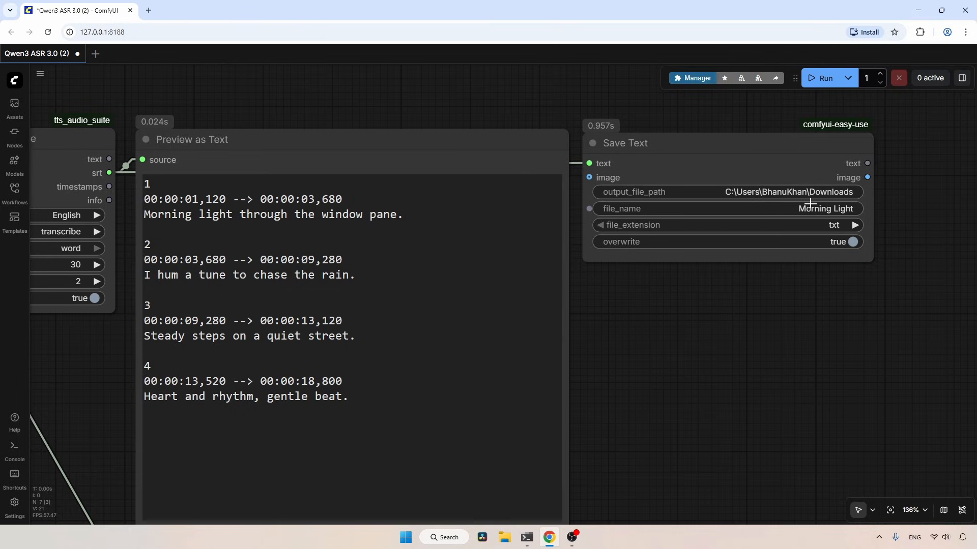
# Switch to File Explorer, open the Morning Light file in Downloads to check the subtitle text, and close the text editor
pyautogui.click(508, 538)
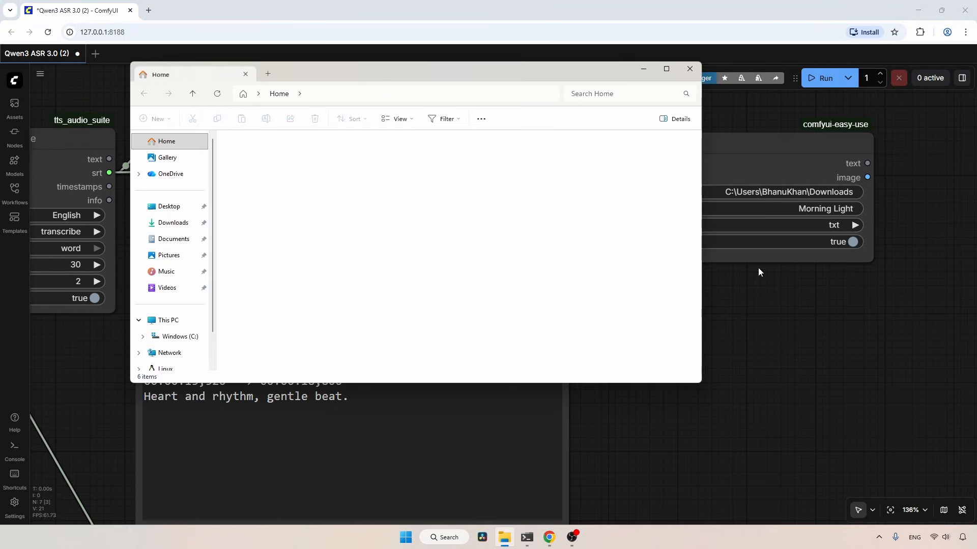
pyautogui.click(168, 224)
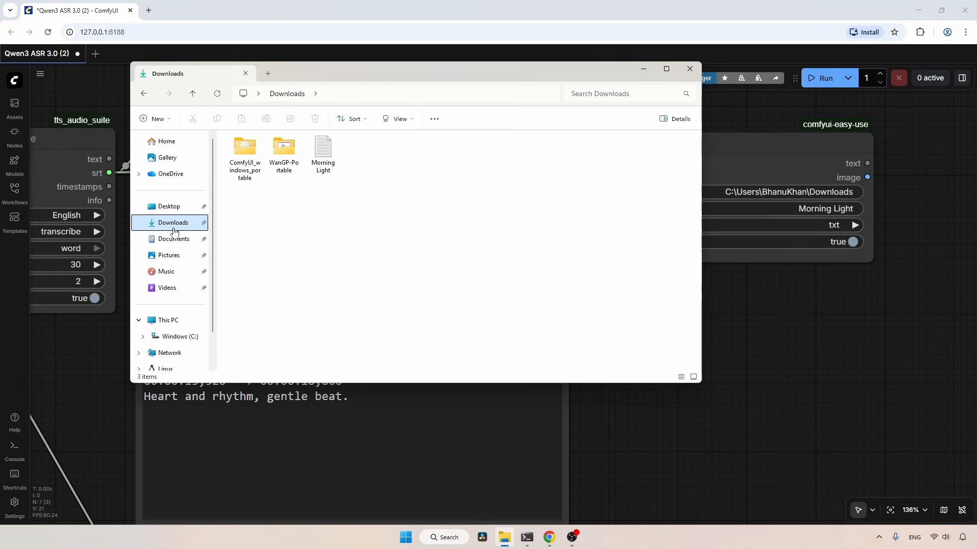
pyautogui.click(328, 170)
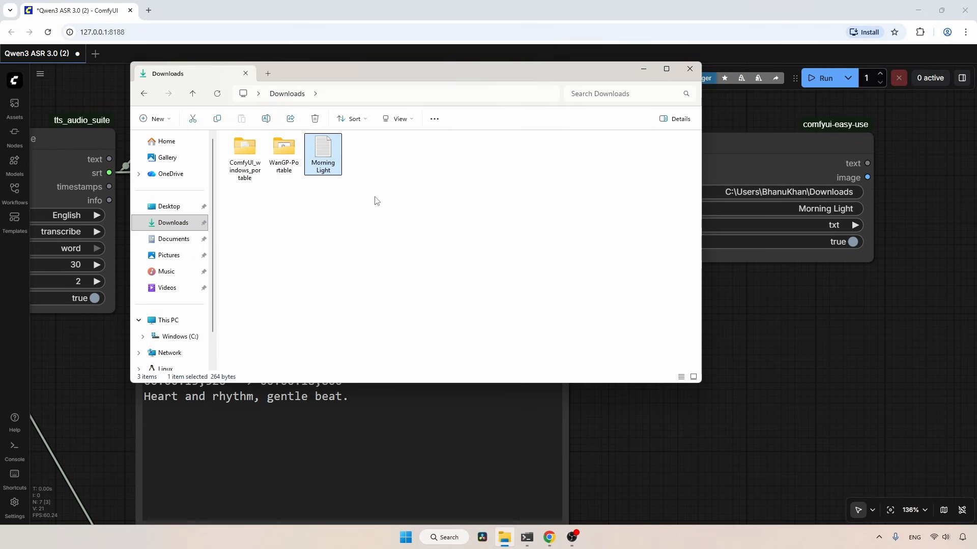
pyautogui.doubleClick(337, 166)
pyautogui.click(454, 291)
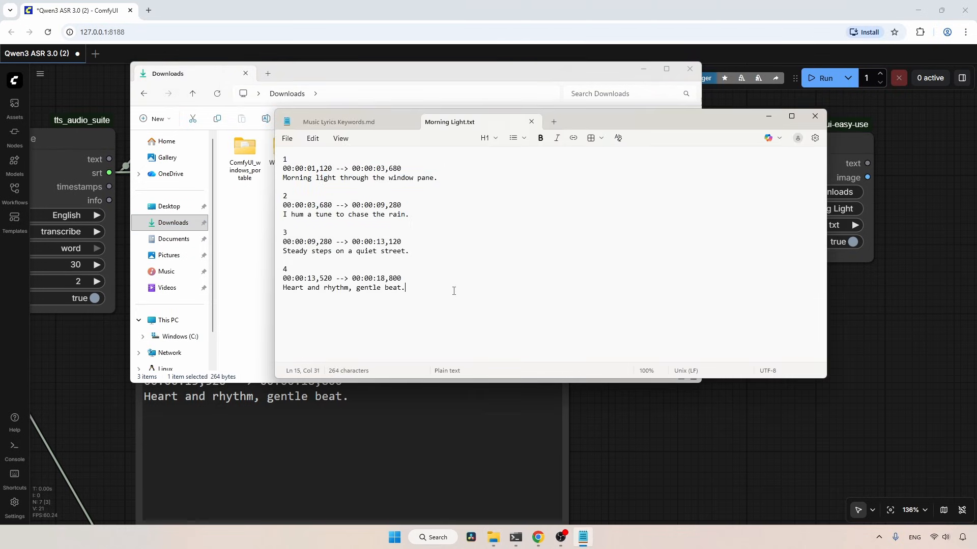
pyautogui.click(816, 116)
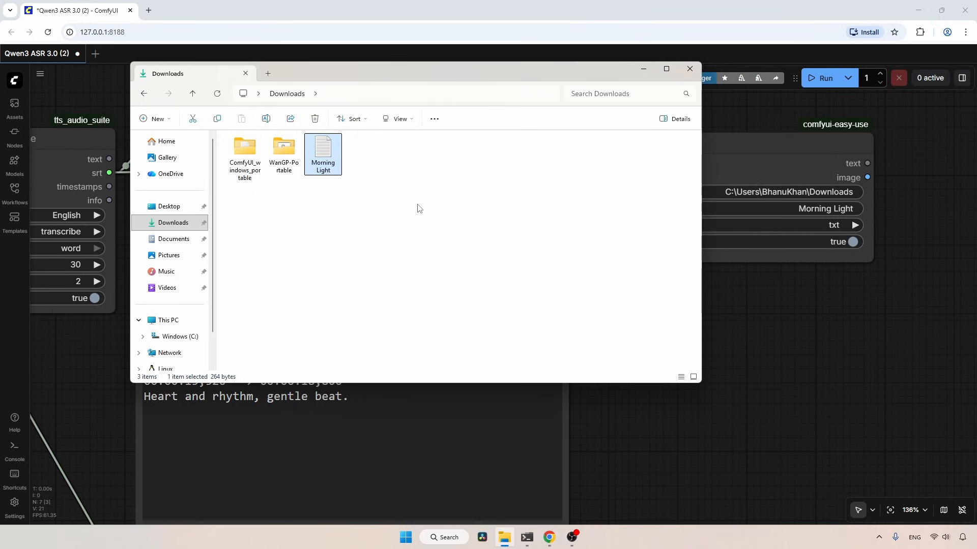
# Show file name extensions in File Explorer
pyautogui.click(398, 119)
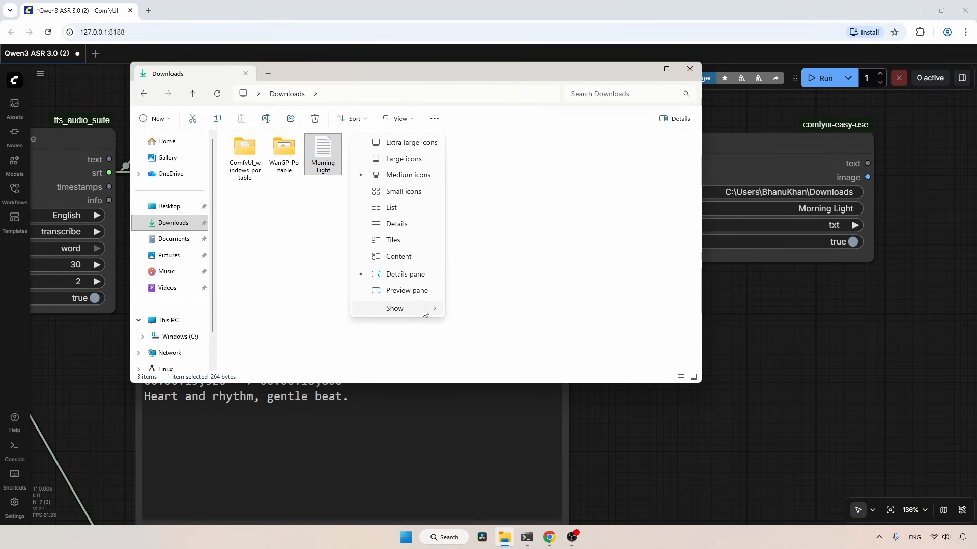
pyautogui.moveTo(422, 309)
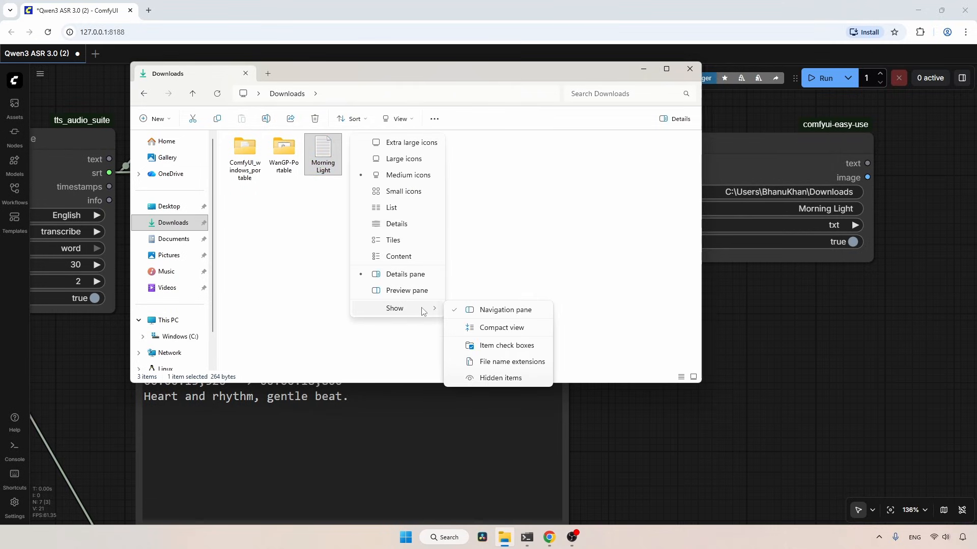
pyautogui.click(513, 362)
# Rename Morning Light.txt to Morning Light.srt and accept the extension change
pyautogui.click(333, 168)
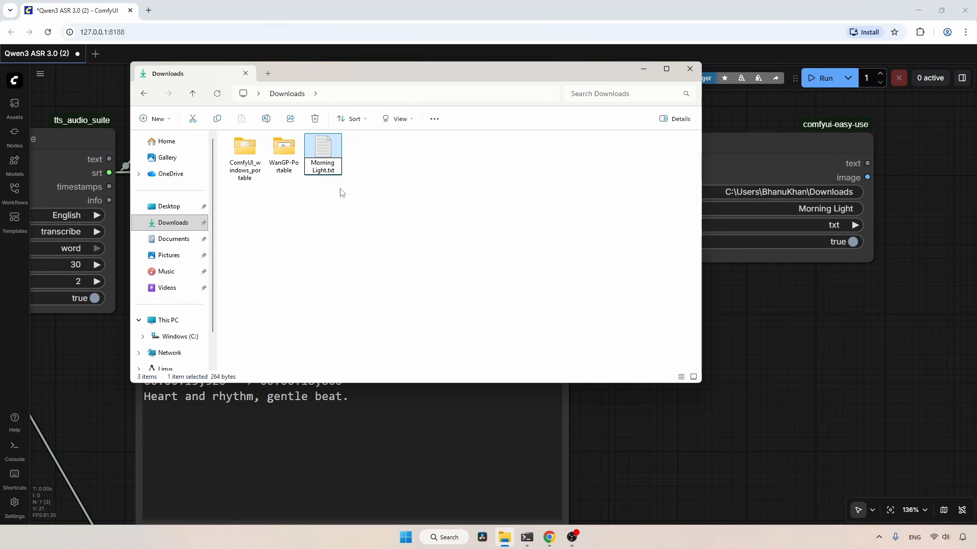
pyautogui.press('BackSpace')
pyautogui.press('BackSpace')
pyautogui.press('BackSpace')
pyautogui.write('srt')
pyautogui.press('Return')
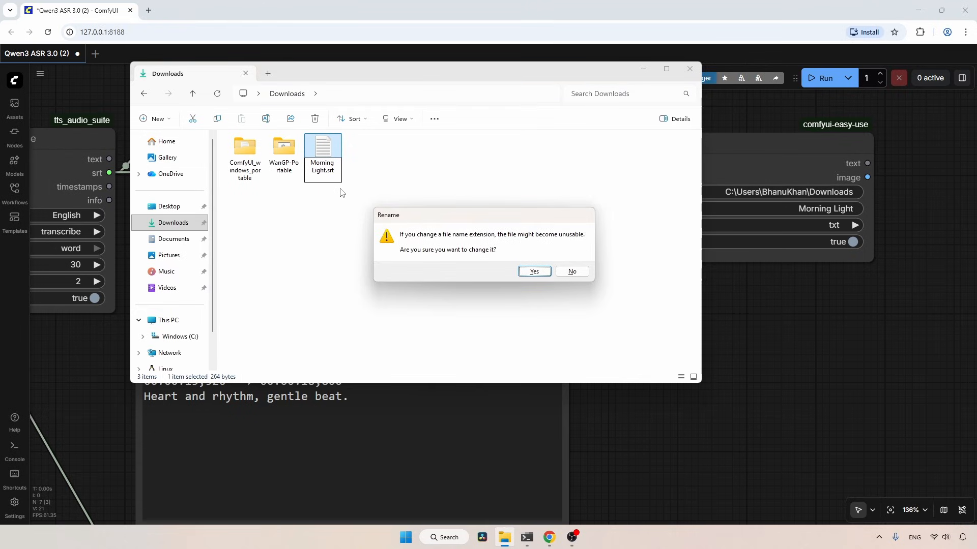
pyautogui.press('Return')
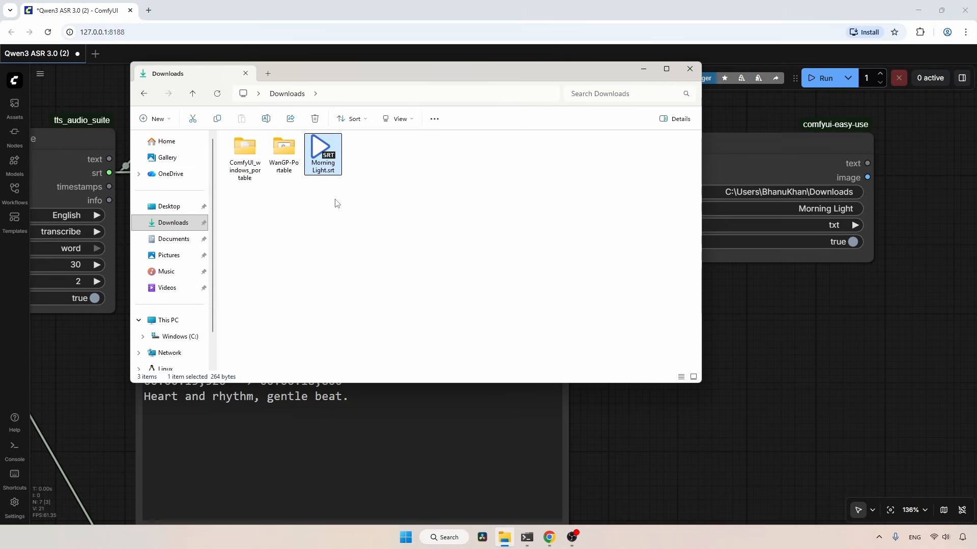
# Open the Music folder in a new File Explorer tab and open Morning light.wav with PotPlayer (64-Bit)
pyautogui.rightClick(168, 271)
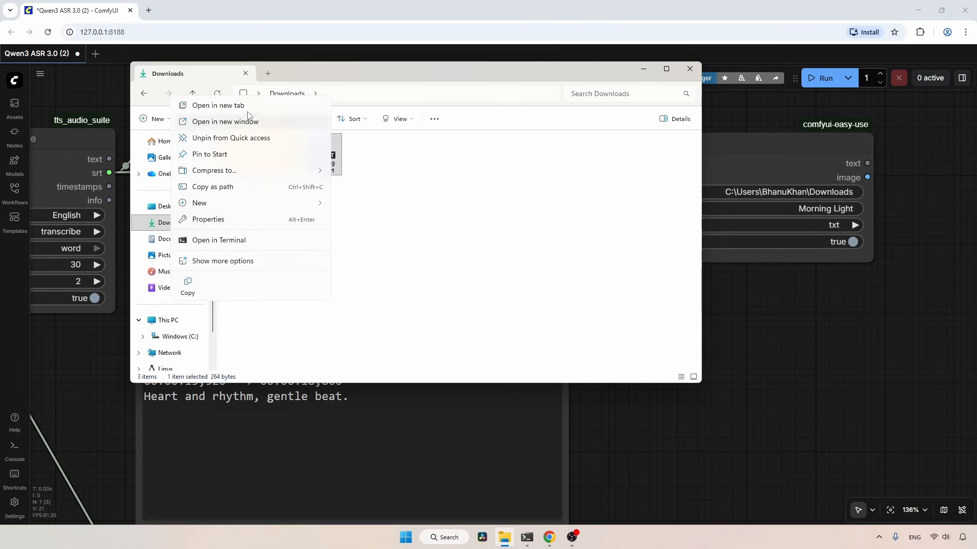
pyautogui.click(252, 106)
pyautogui.click(320, 75)
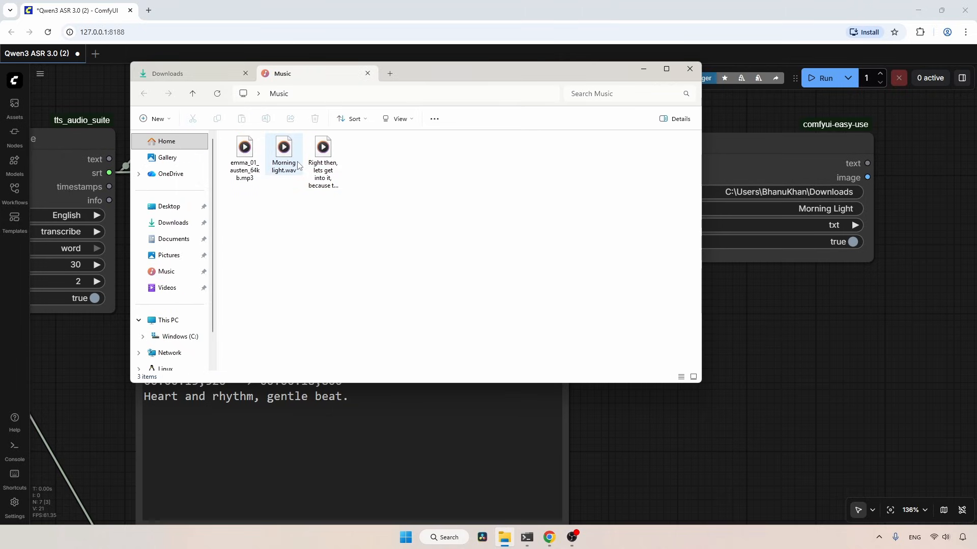
pyautogui.rightClick(285, 152)
pyautogui.moveTo(403, 202)
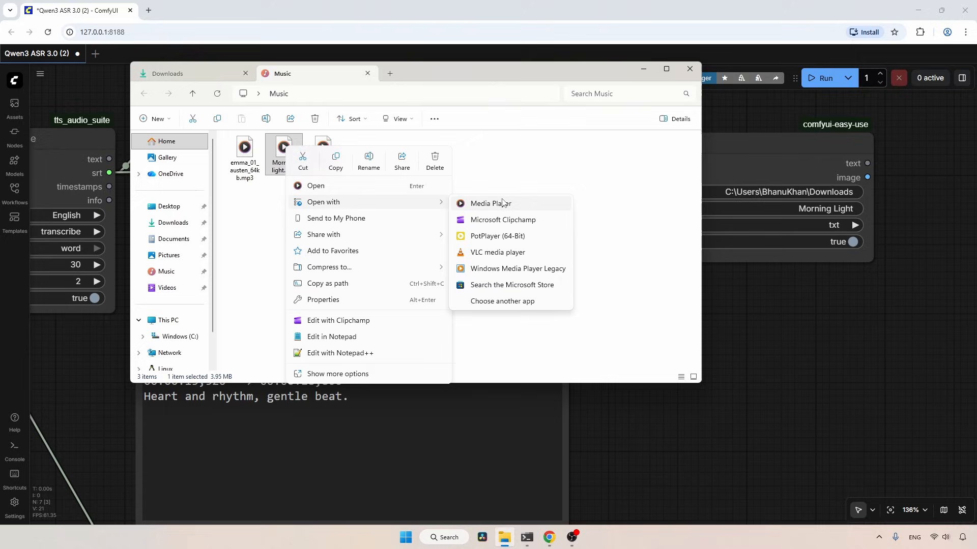
pyautogui.click(496, 235)
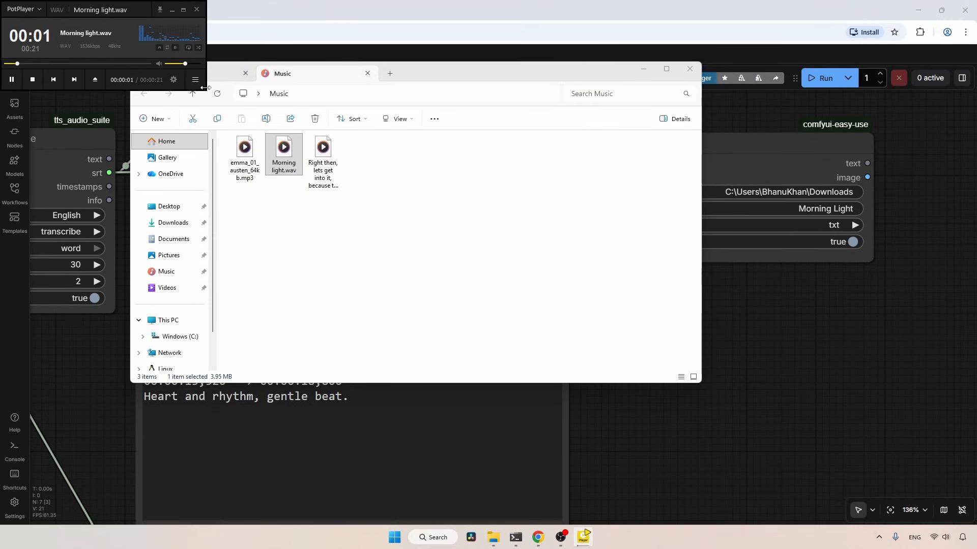
# Rewind the audio to the start, and move and enlarge the PotPlayer window beside the folder window
pyautogui.click(2, 64)
pyautogui.moveTo(87, 19); pyautogui.dragTo(490, 216)
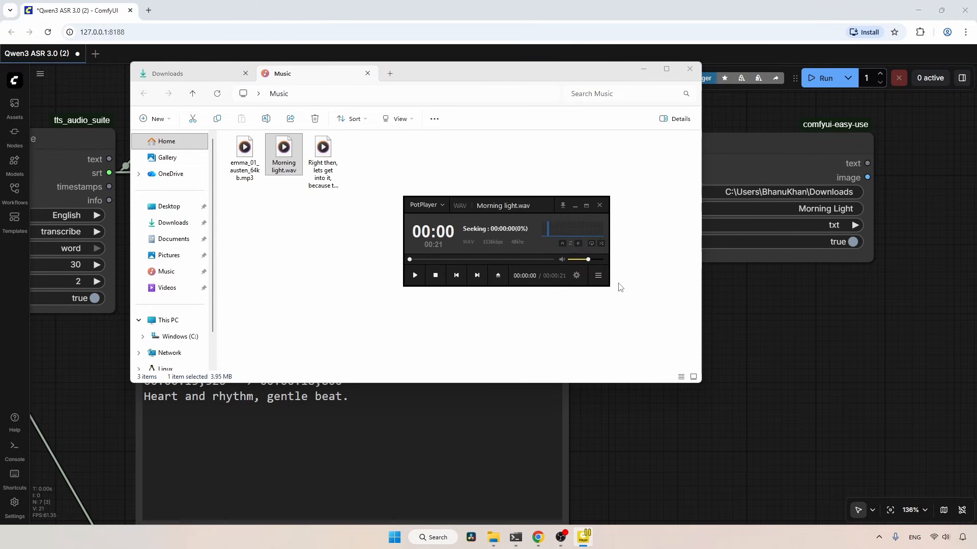
pyautogui.moveTo(612, 289); pyautogui.dragTo(766, 382)
# Load Morning Light.srt from Downloads into PotPlayer as subtitles and play the audio with them
pyautogui.click(210, 73)
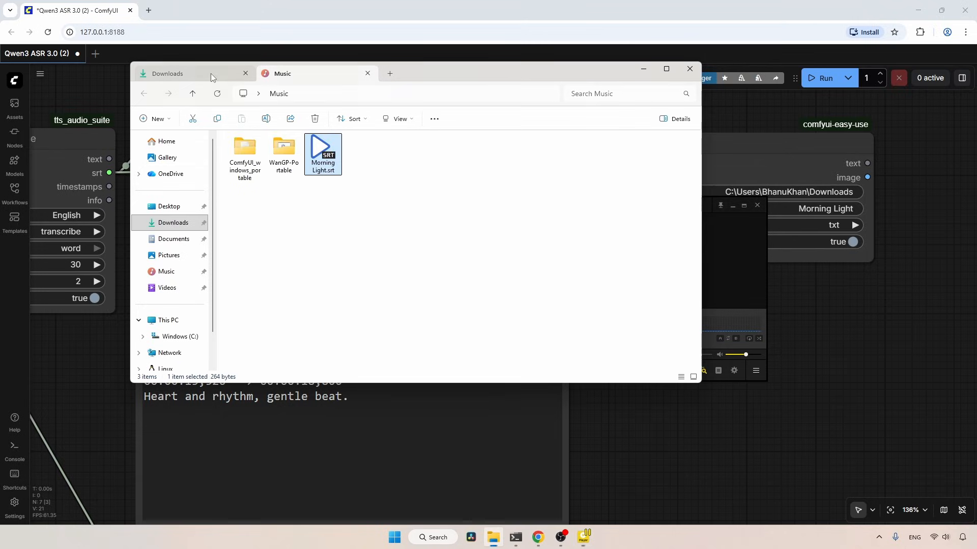
pyautogui.moveTo(325, 155); pyautogui.dragTo(730, 283)
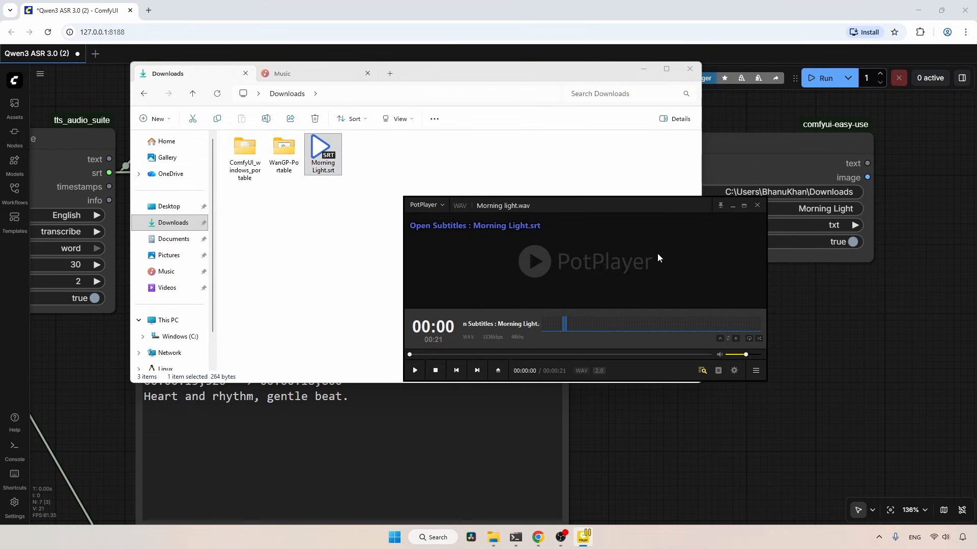
pyautogui.click(656, 253)
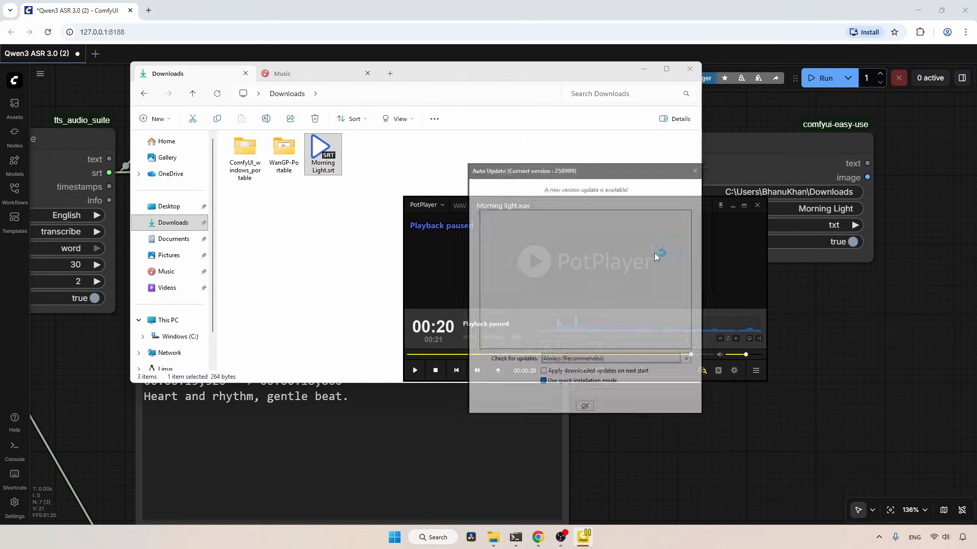
# Dismiss the update dialog, and close PotPlayer and File Explorer to return to ComfyUI
pyautogui.click(703, 161)
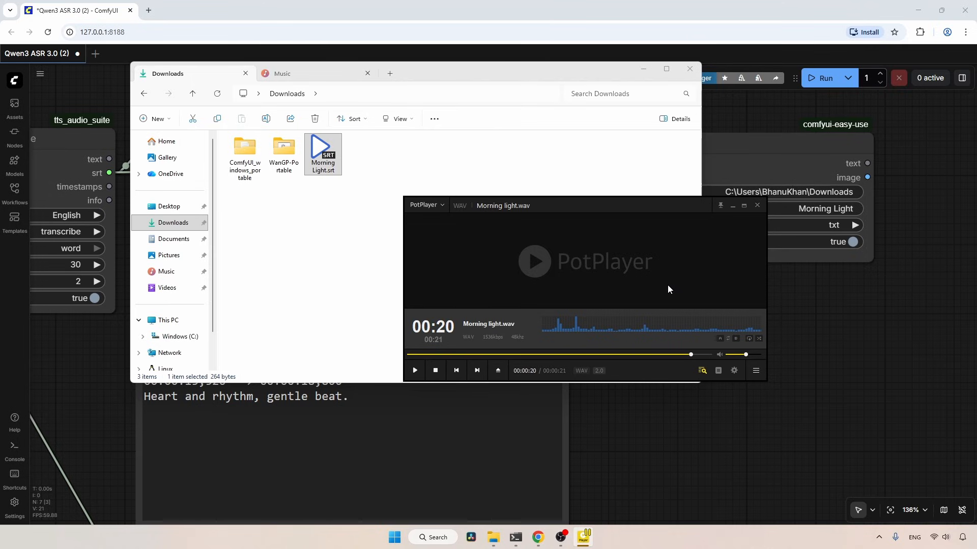
pyautogui.click(758, 206)
pyautogui.click(689, 69)
# Set srt_mode to words in the ASR SRT Advanced Options node, run the workflow, and read through the generated subtitles
pyautogui.scroll(-2, 644, 422)
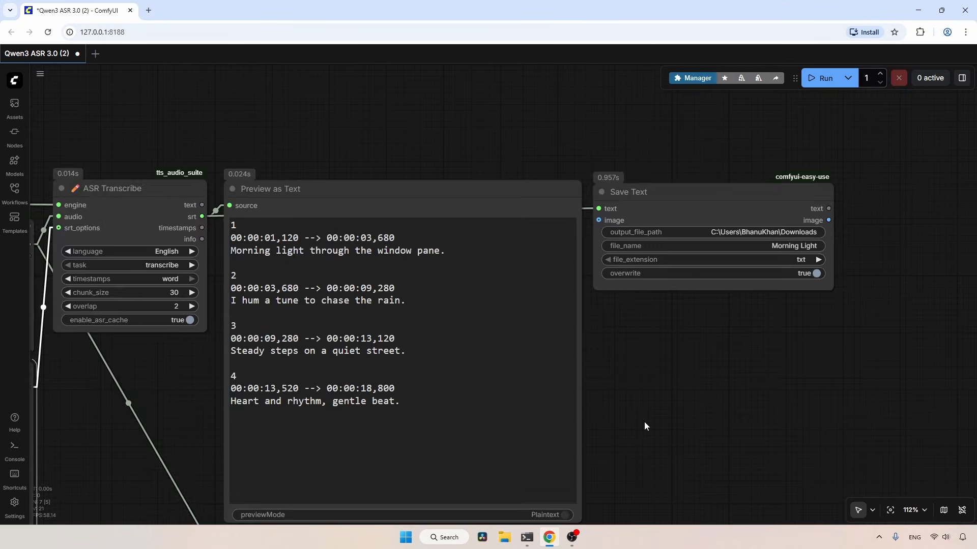
pyautogui.scroll(-1, 644, 422)
pyautogui.moveTo(256, 392); pyautogui.dragTo(419, 263)
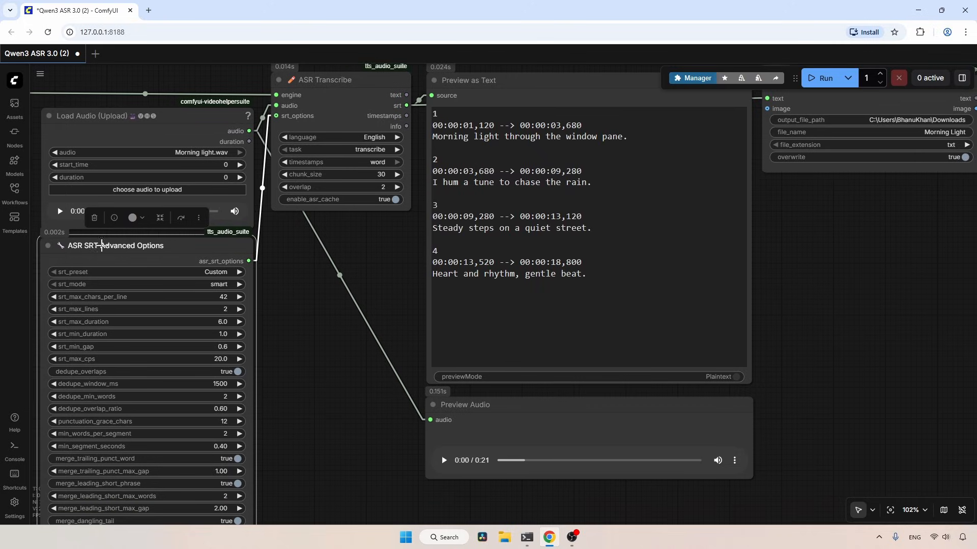
pyautogui.scroll(2, 81, 252)
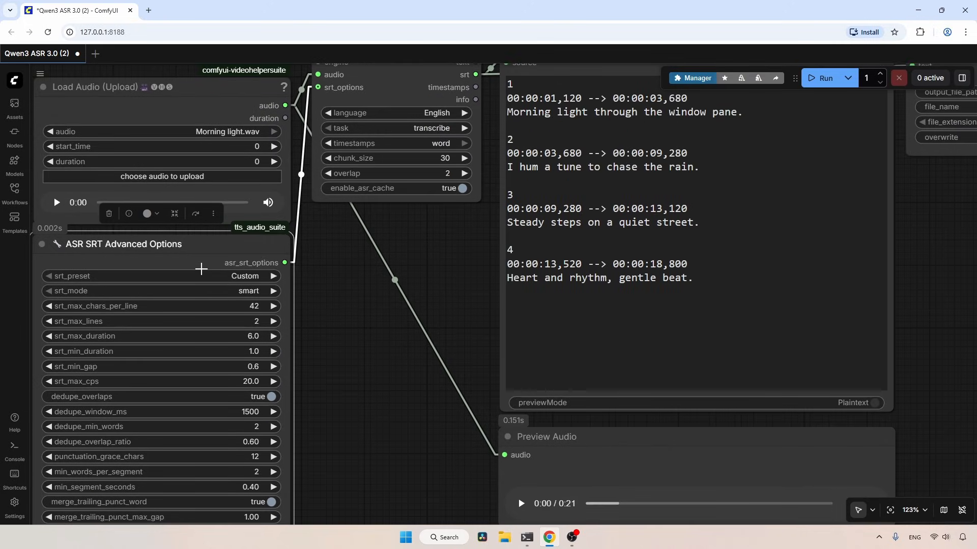
pyautogui.click(161, 288)
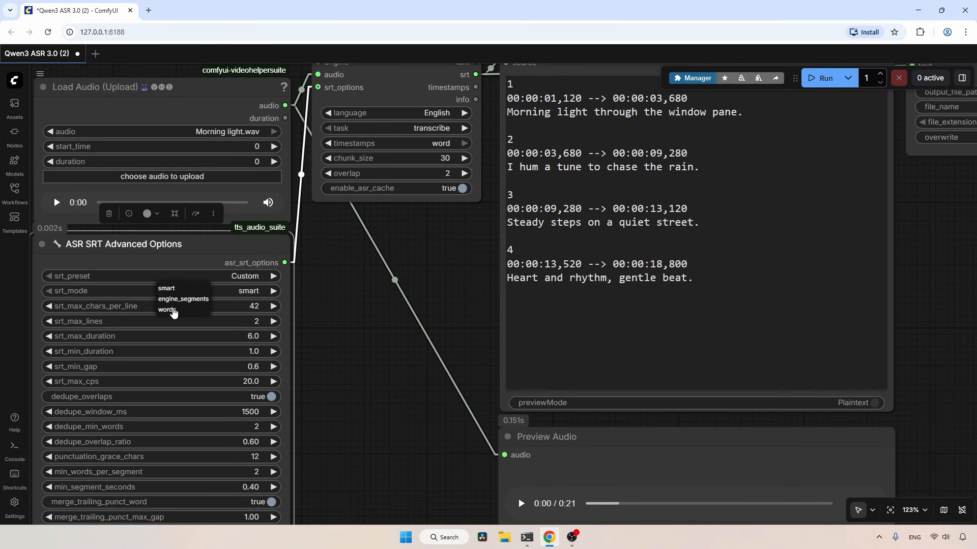
pyautogui.click(172, 312)
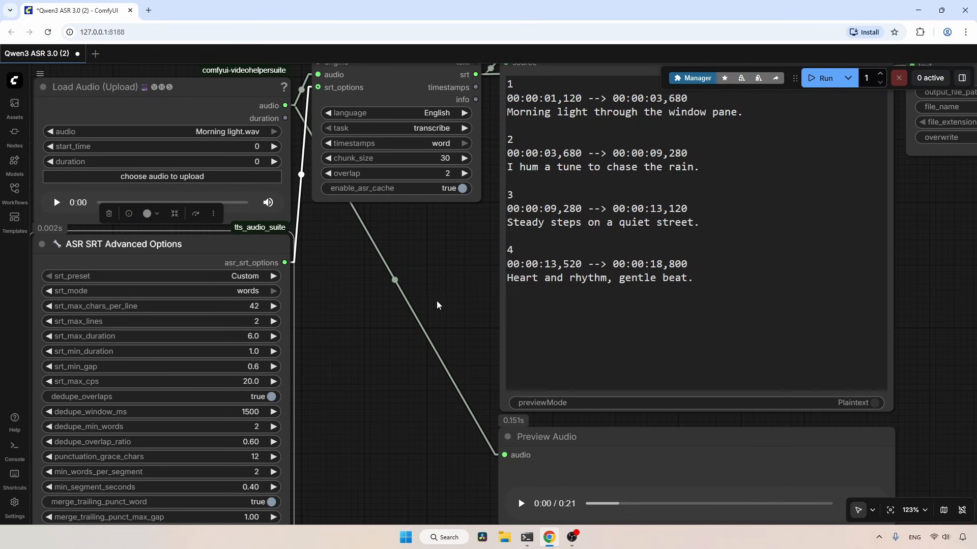
pyautogui.scroll(-2, 438, 302)
pyautogui.moveTo(443, 292); pyautogui.dragTo(358, 310)
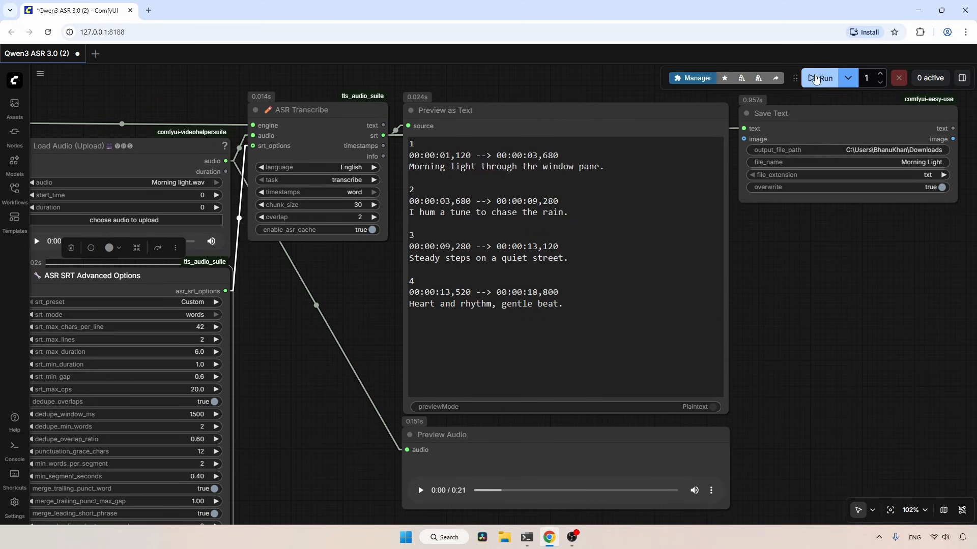
pyautogui.click(822, 78)
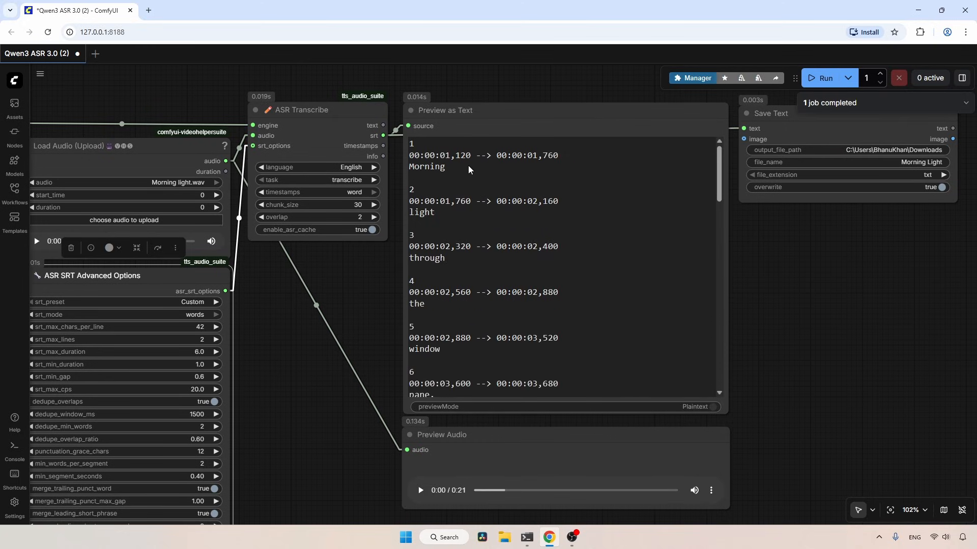
pyautogui.scroll(-10, 468, 170)
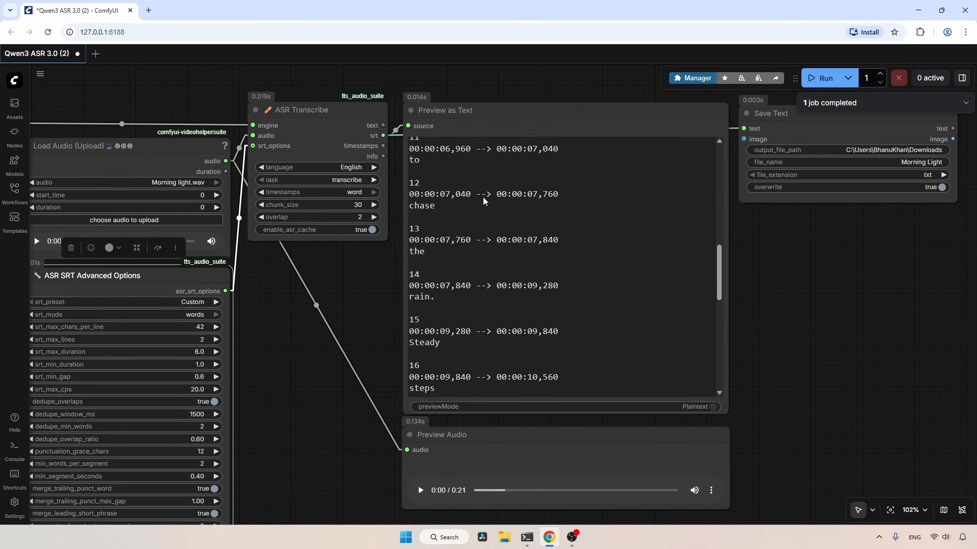
pyautogui.scroll(10, 540, 321)
# Connect the timestamps output of ASR Transcribe to Preview as Text and run the workflow
pyautogui.moveTo(311, 350); pyautogui.dragTo(419, 361)
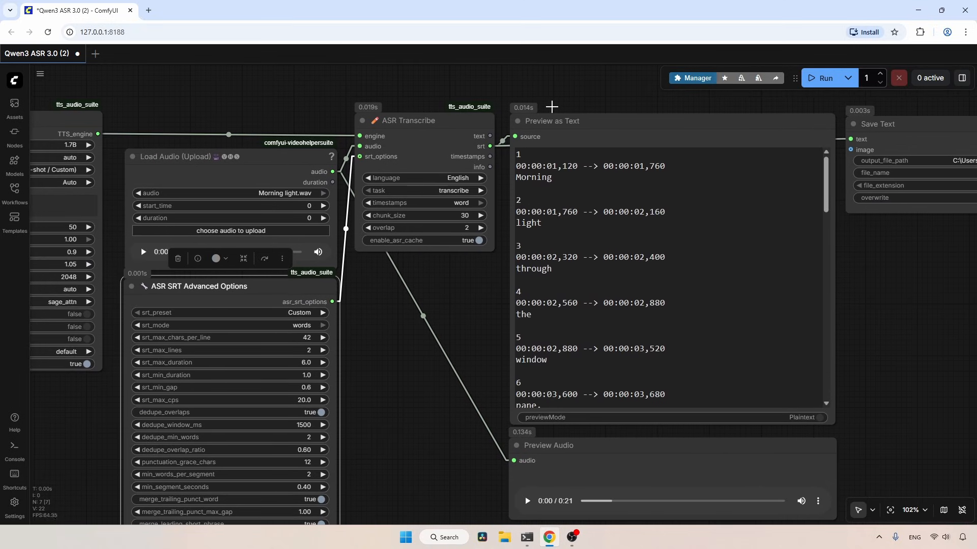
pyautogui.moveTo(490, 156); pyautogui.dragTo(516, 137)
pyautogui.click(822, 78)
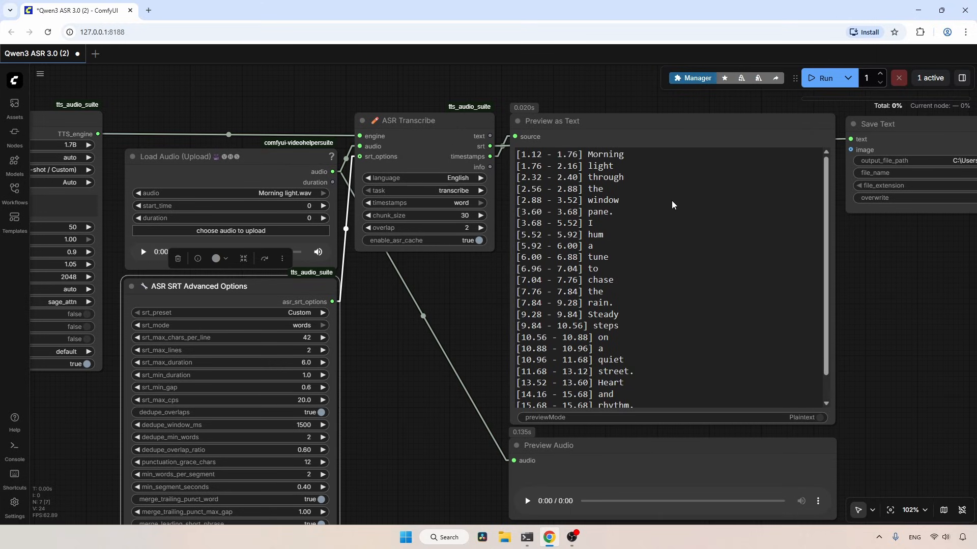
pyautogui.scroll(1, 665, 247)
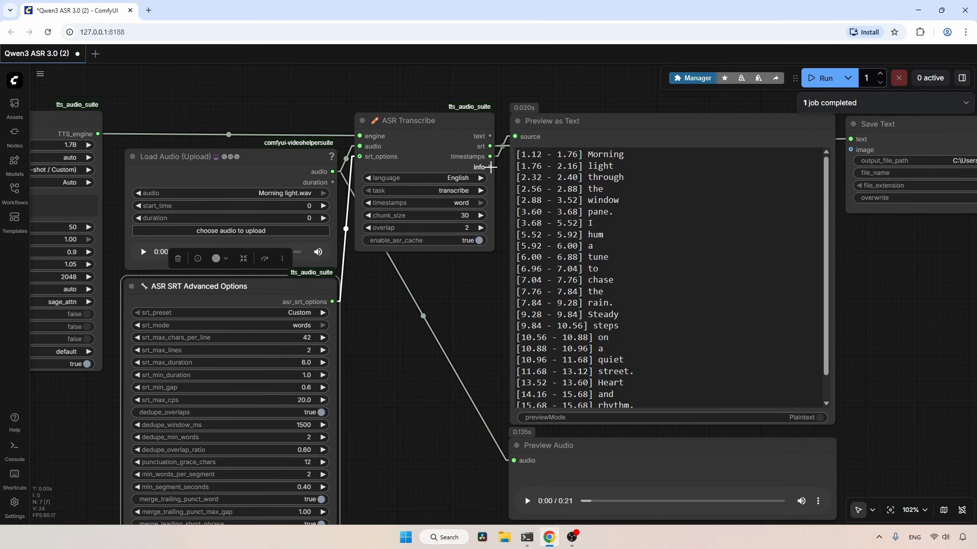
# Connect the info output of ASR Transcribe to Preview as Text and run the workflow
pyautogui.moveTo(490, 167); pyautogui.dragTo(516, 136)
pyautogui.click(814, 83)
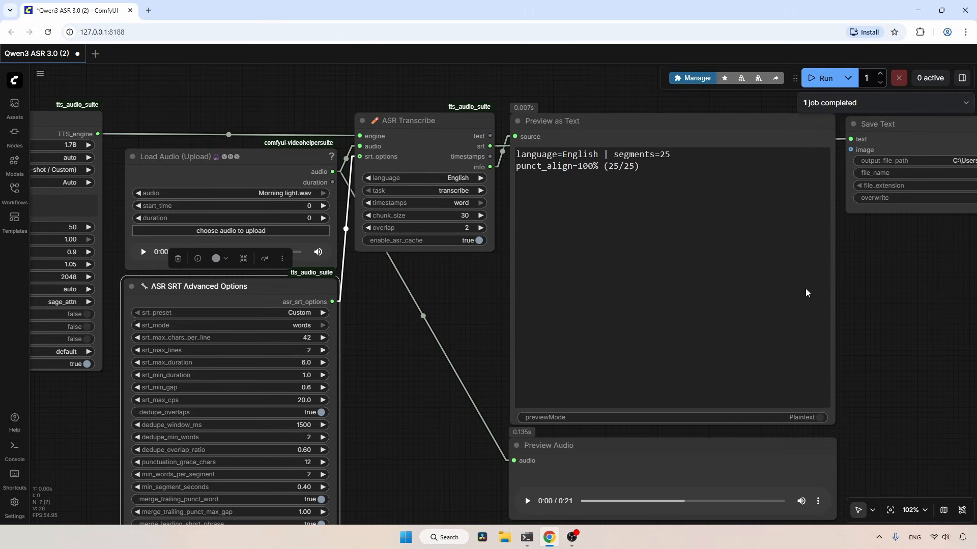
pyautogui.click(478, 305)
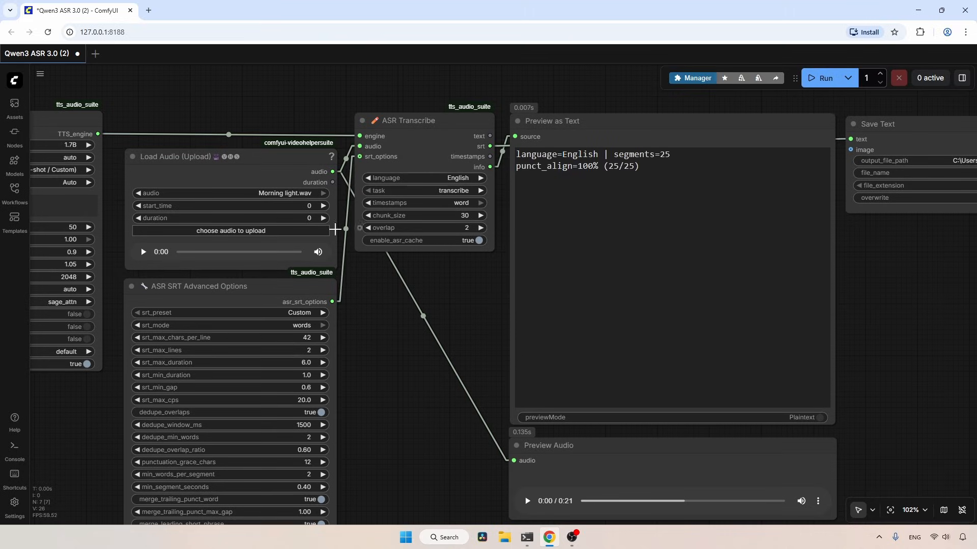
# Load emma_01_austen_64kb.mp3 into the Load Audio node and limit its duration to 1:00
pyautogui.click(250, 231)
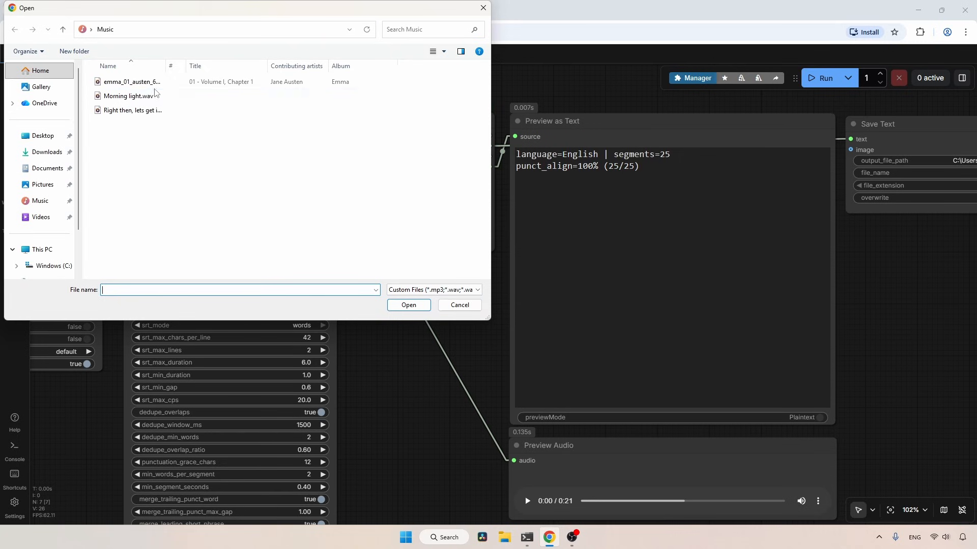
pyautogui.click(152, 83)
pyautogui.click(402, 305)
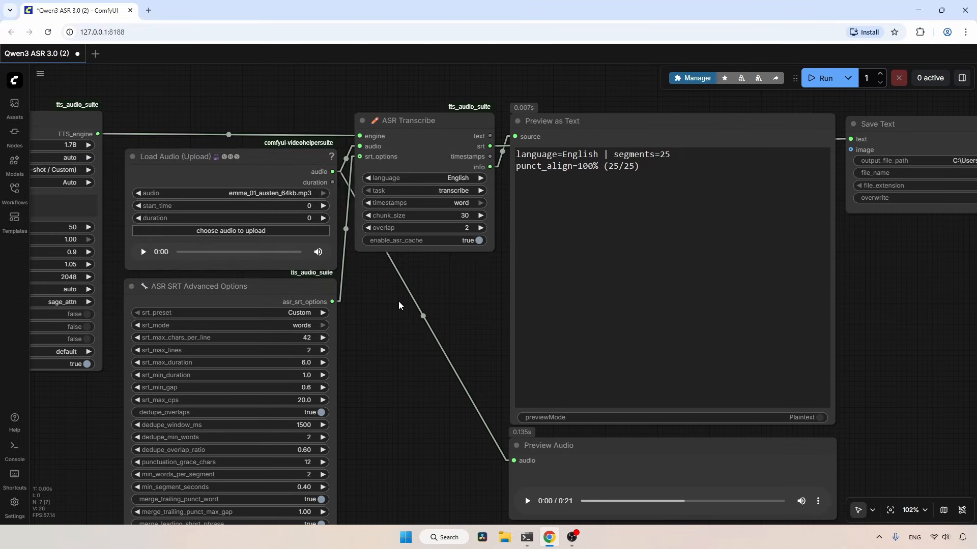
pyautogui.click(301, 218)
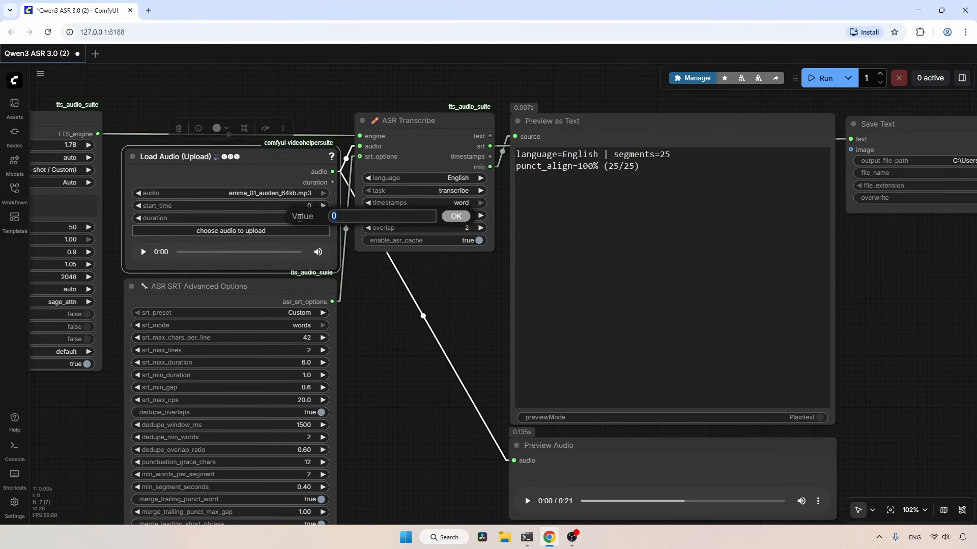
pyautogui.press('Return')
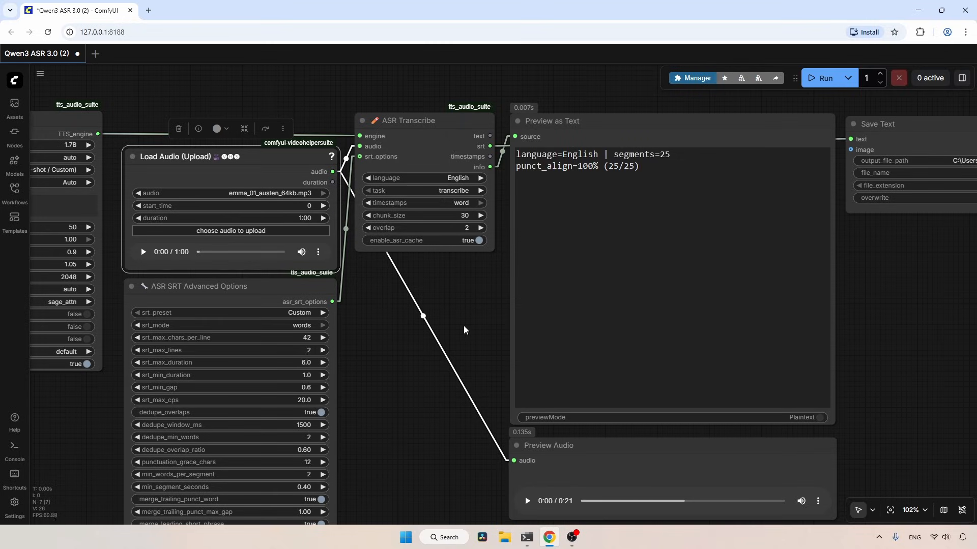
# Connect the text output of ASR Transcribe to both the Preview as Text and Save Text nodes
pyautogui.moveTo(463, 327); pyautogui.dragTo(335, 317)
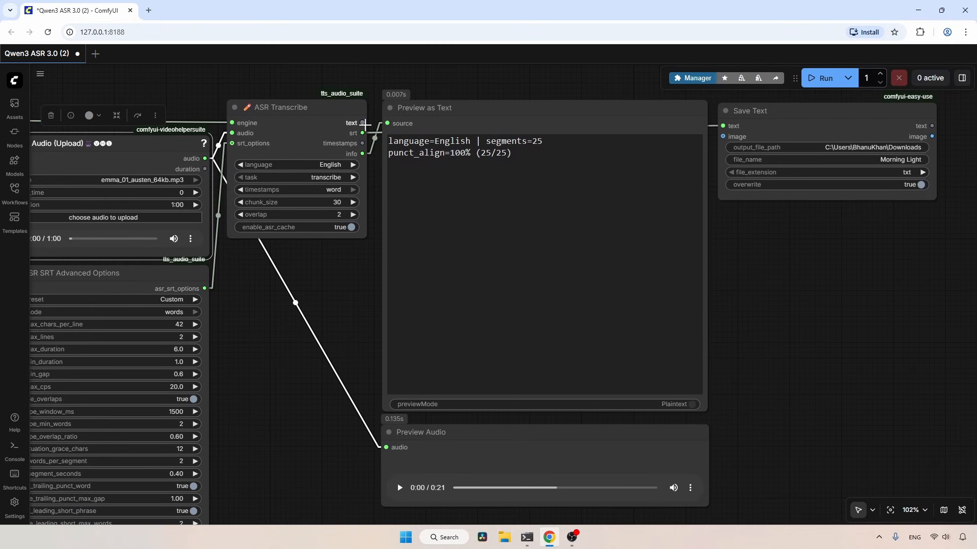
pyautogui.moveTo(362, 123); pyautogui.dragTo(723, 125)
pyautogui.hscroll(3, 774, 249)
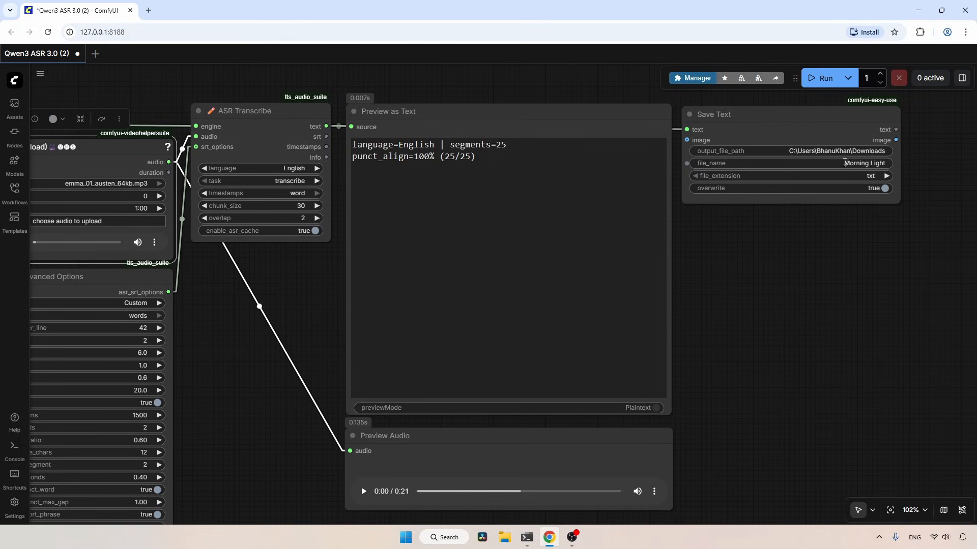
# Set the Save Text file name to Emma Speech and run the workflow
pyautogui.click(842, 163)
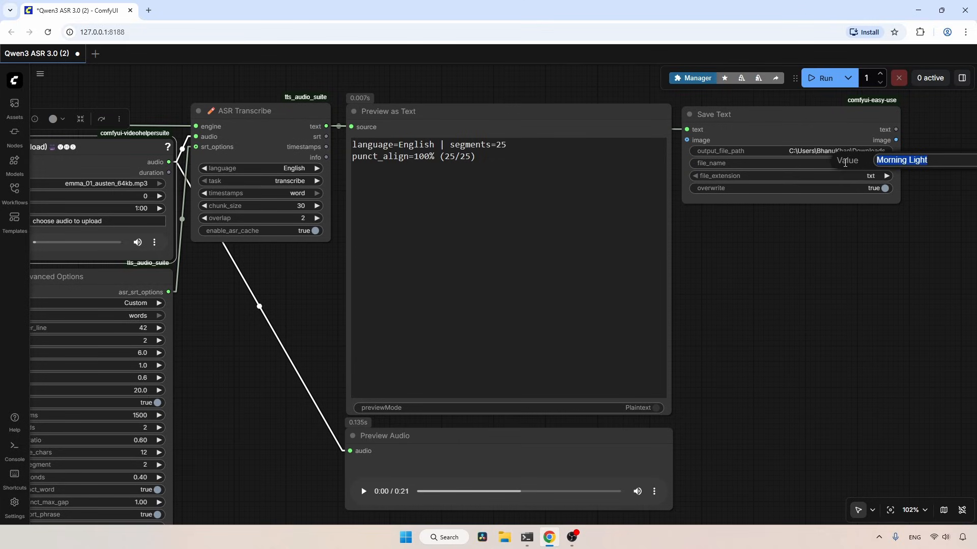
pyautogui.write('Emma Speech')
pyautogui.press('Return')
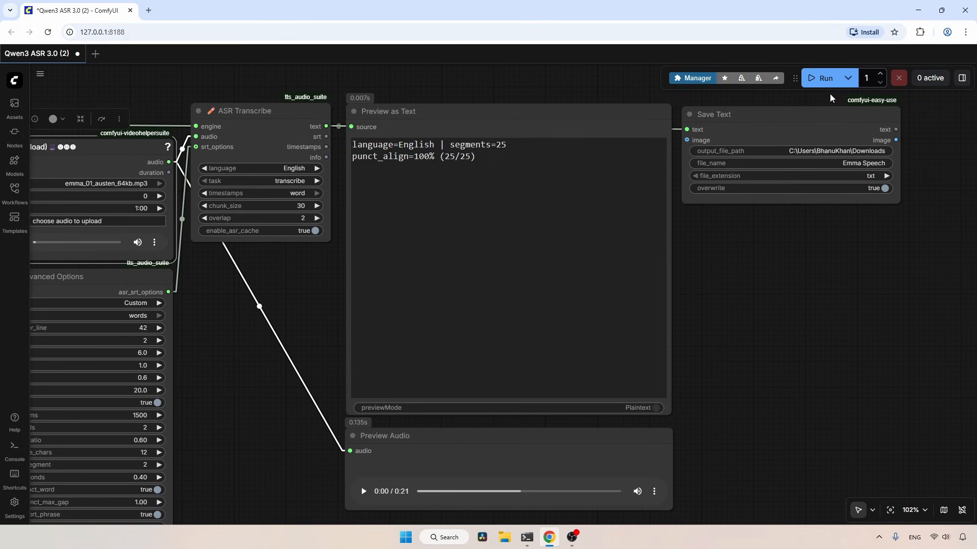
pyautogui.click(822, 78)
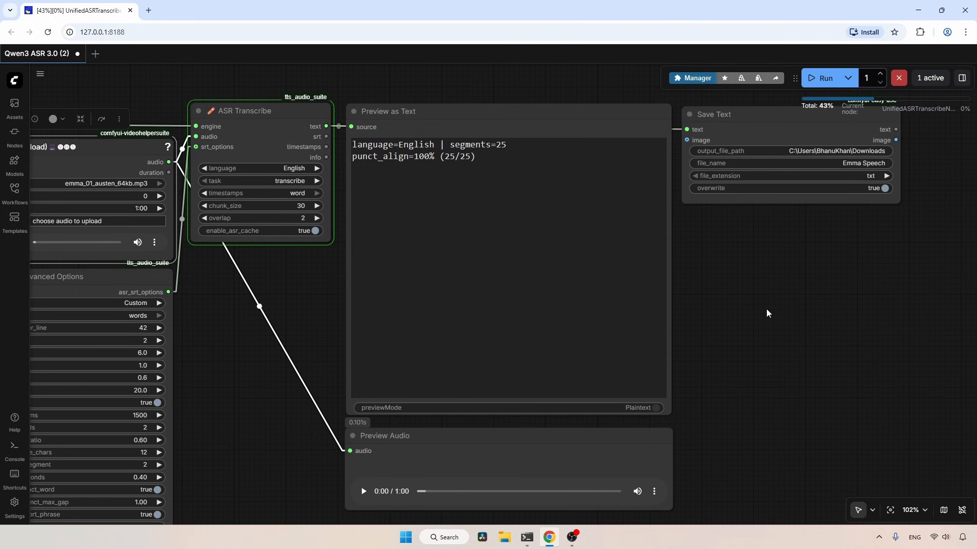
# Check the job queue, and play the preview audio against the transcript, highlighting the repeated phrase "With a comfortable home and happy disposition"
pyautogui.click(935, 79)
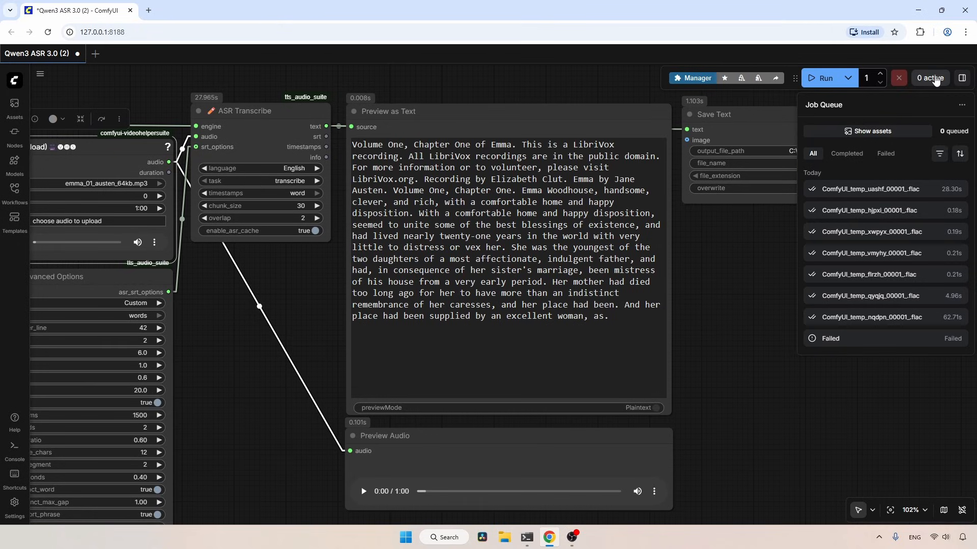
pyautogui.click(935, 79)
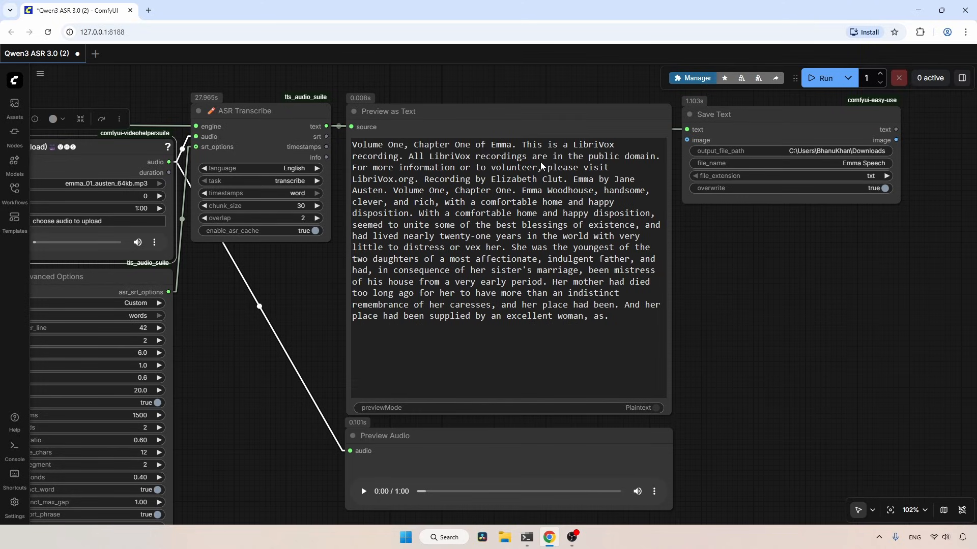
pyautogui.click(363, 492)
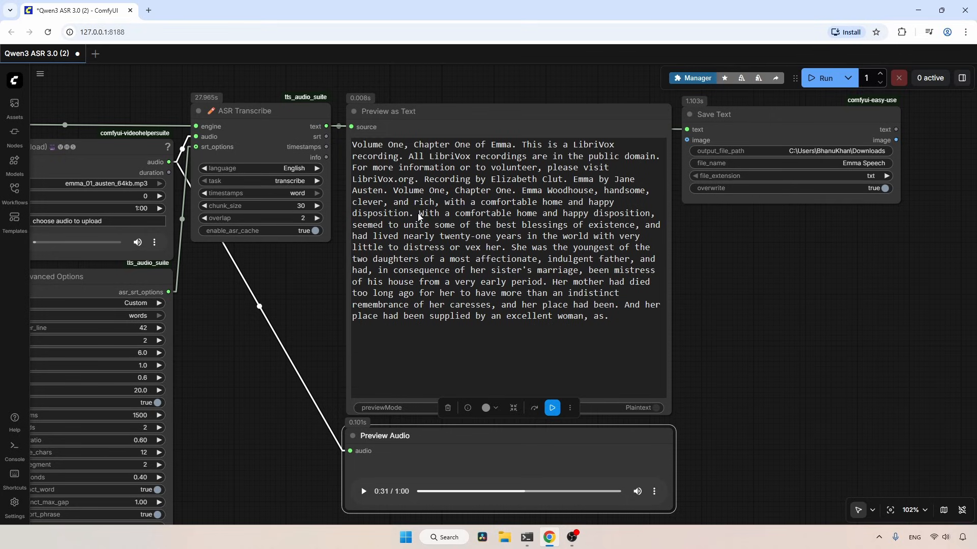
pyautogui.moveTo(422, 215); pyautogui.dragTo(655, 220)
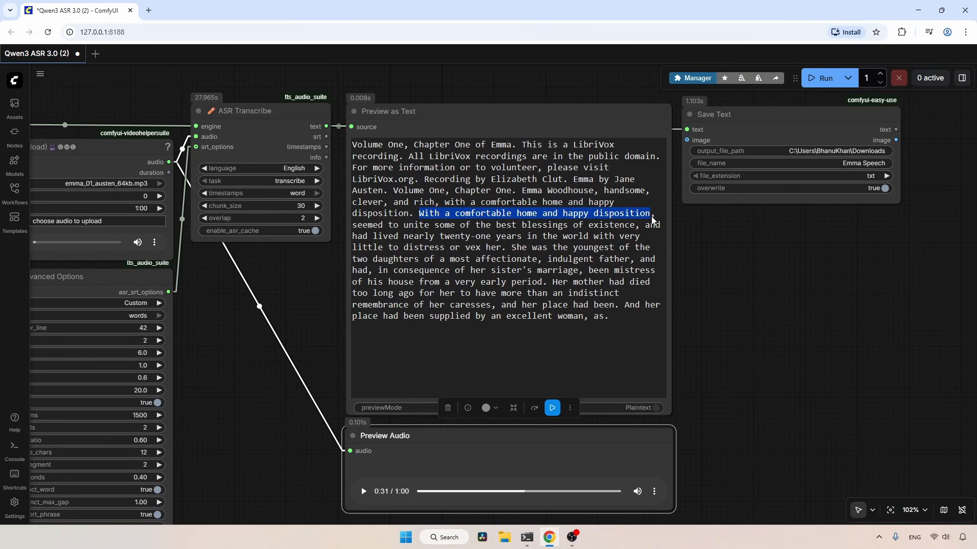
# Set chunk_size to 60 in the ASR Transcribe node and run the workflow again
pyautogui.click(299, 205)
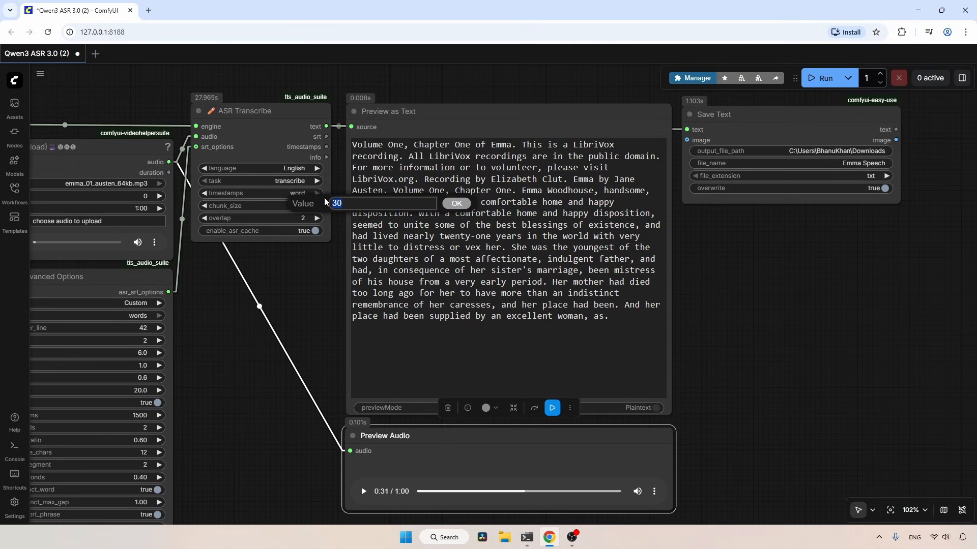
pyautogui.write('60')
pyautogui.press('Return')
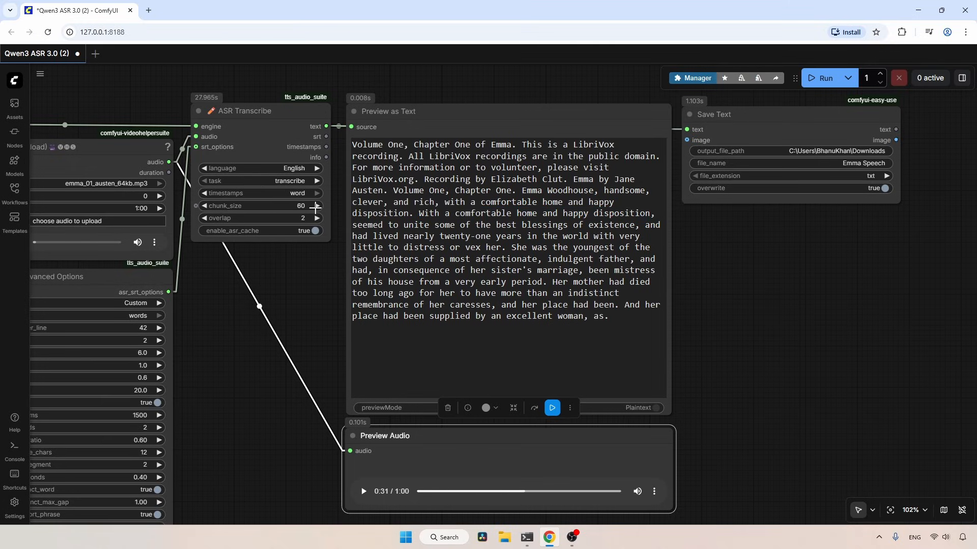
pyautogui.click(820, 78)
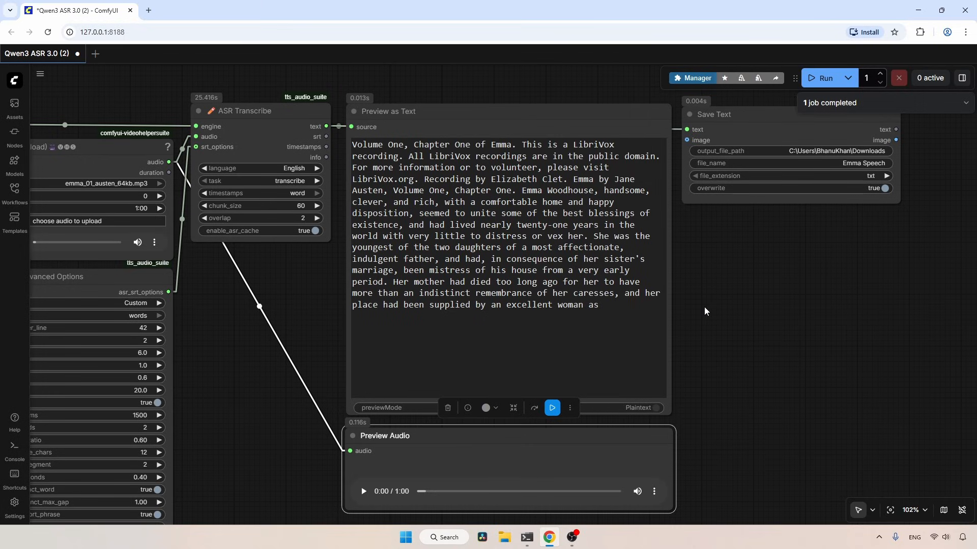